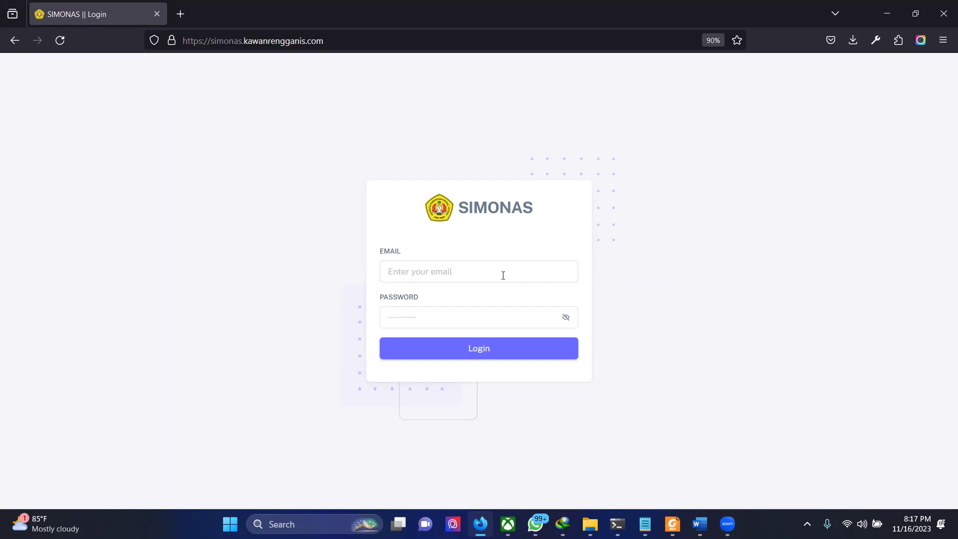
Step: Log in to SIMONAS as admin using the saved admin email and its password
{"action": "type", "text": "admin"}
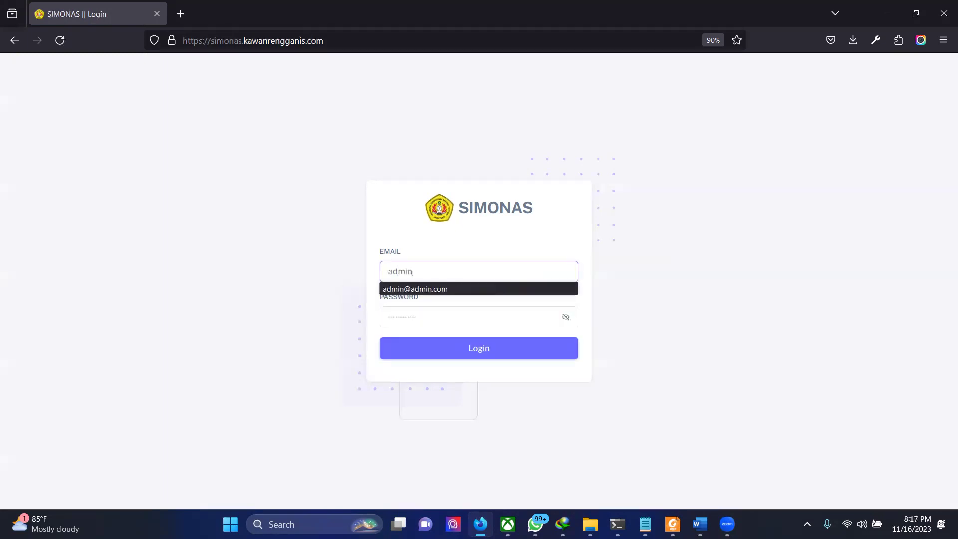
{"action": "left_click", "coordinate": [458, 290]}
{"action": "left_click", "coordinate": [435, 329]}
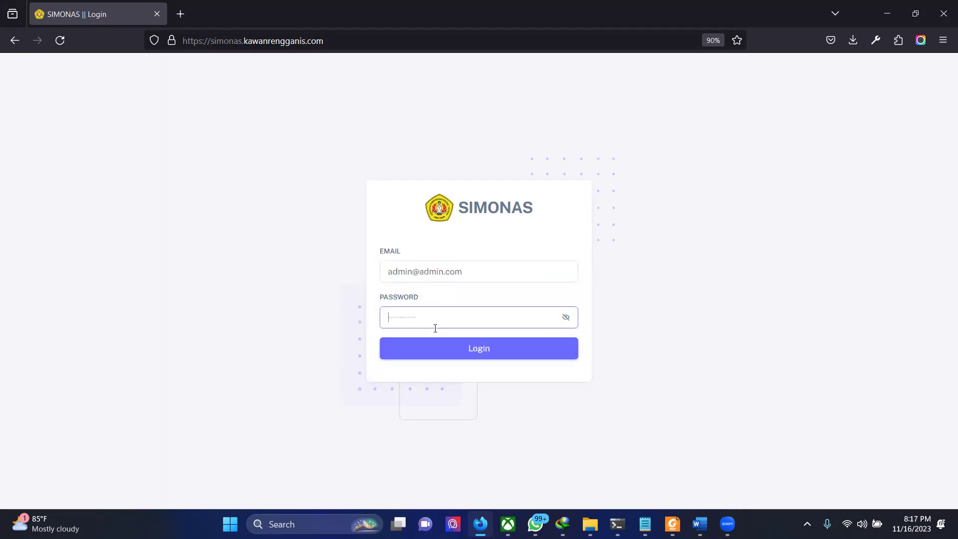
{"action": "type", "text": "pass1"}
{"action": "key", "text": "Return"}
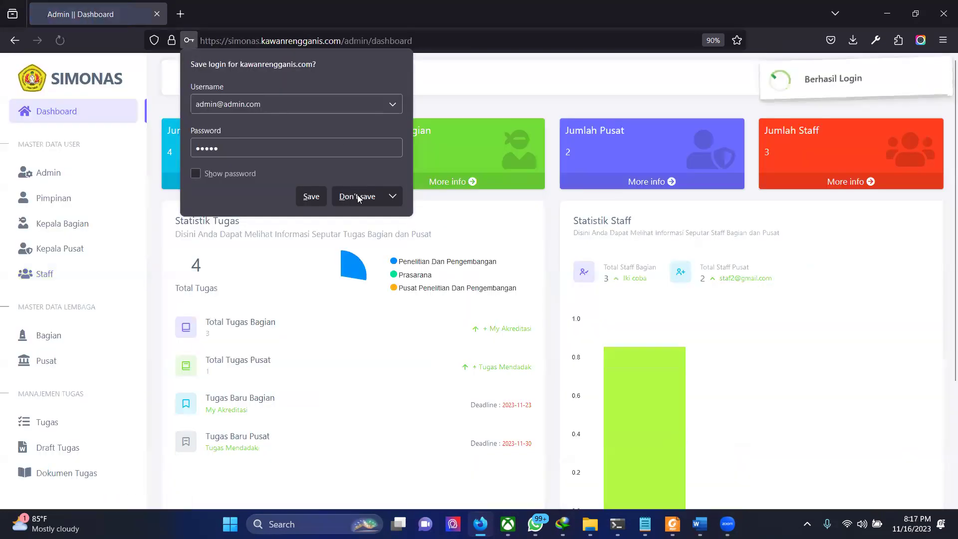
Step: Decline Firefox's save-login prompt and scroll through the dashboard statistics
{"action": "left_click", "coordinate": [357, 196]}
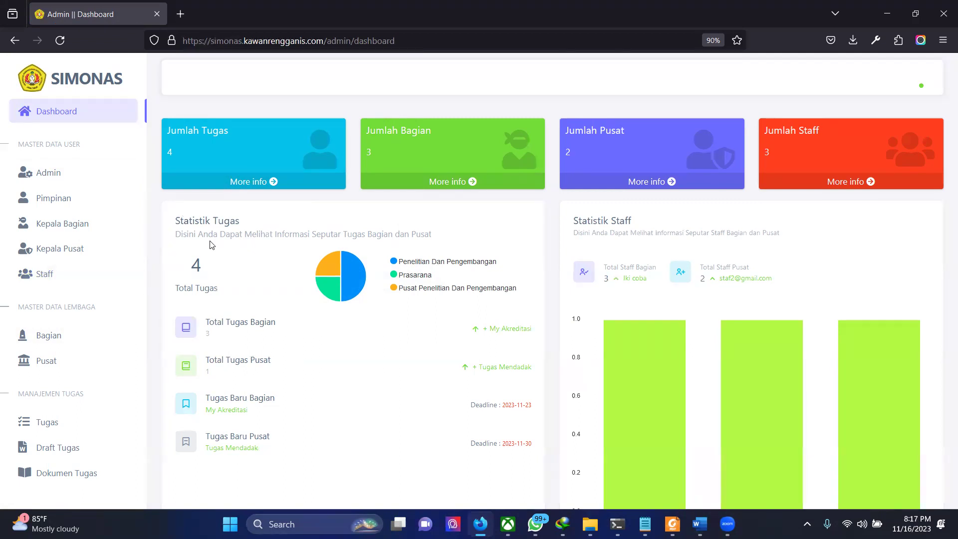
{"action": "scroll", "coordinate": [210, 240], "scroll_direction": "down", "scroll_amount": 4}
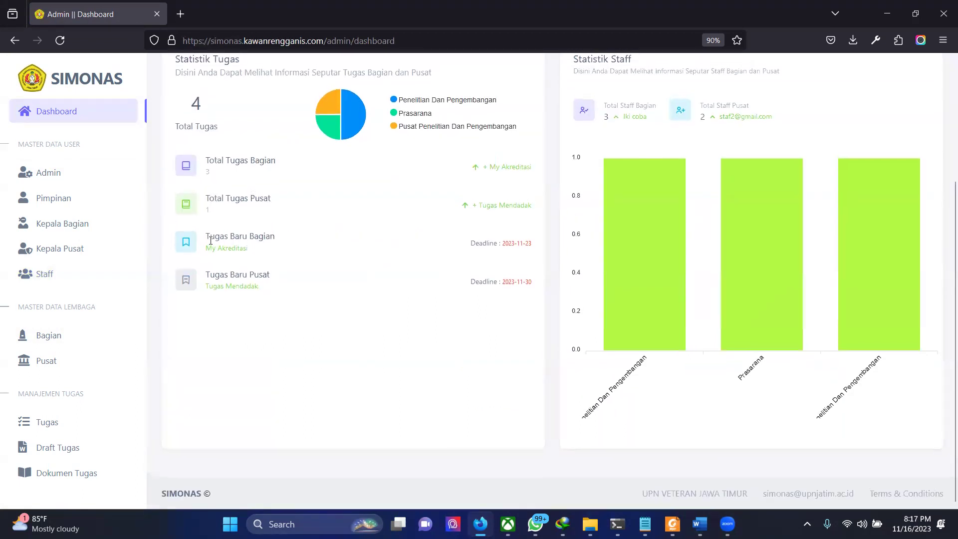
{"action": "scroll", "coordinate": [211, 242], "scroll_direction": "up", "scroll_amount": 4}
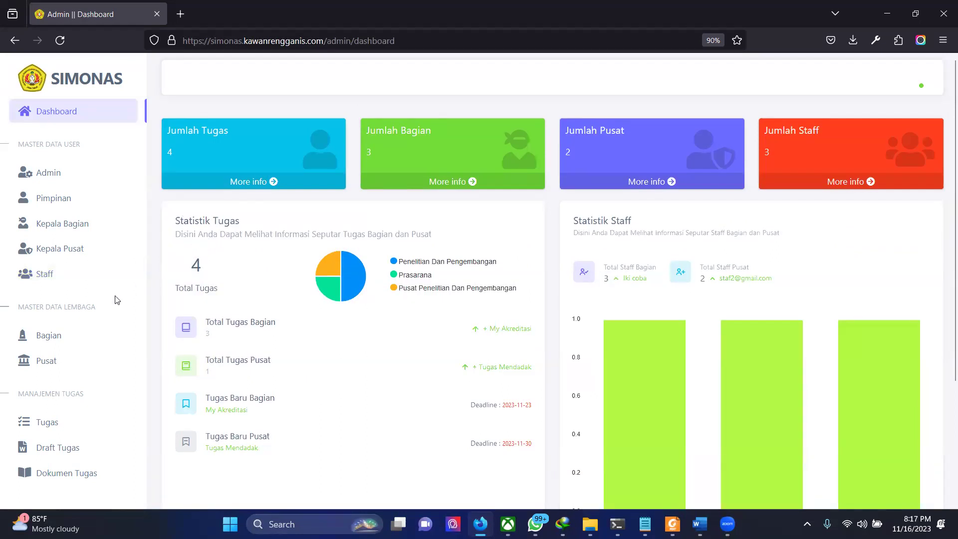
Step: Delete the Pengabdian Masyrakat row from the Bagian list
{"action": "left_click", "coordinate": [76, 340]}
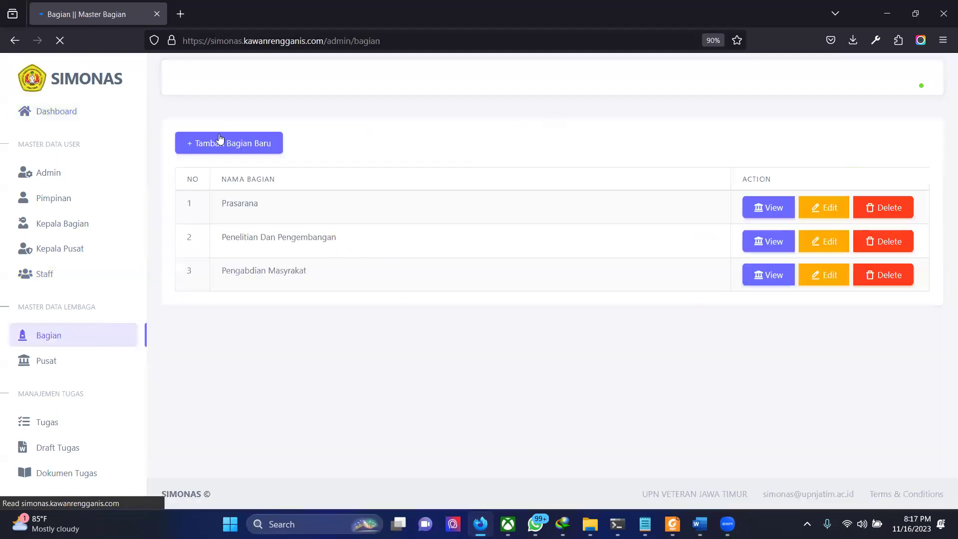
{"action": "left_click", "coordinate": [883, 277]}
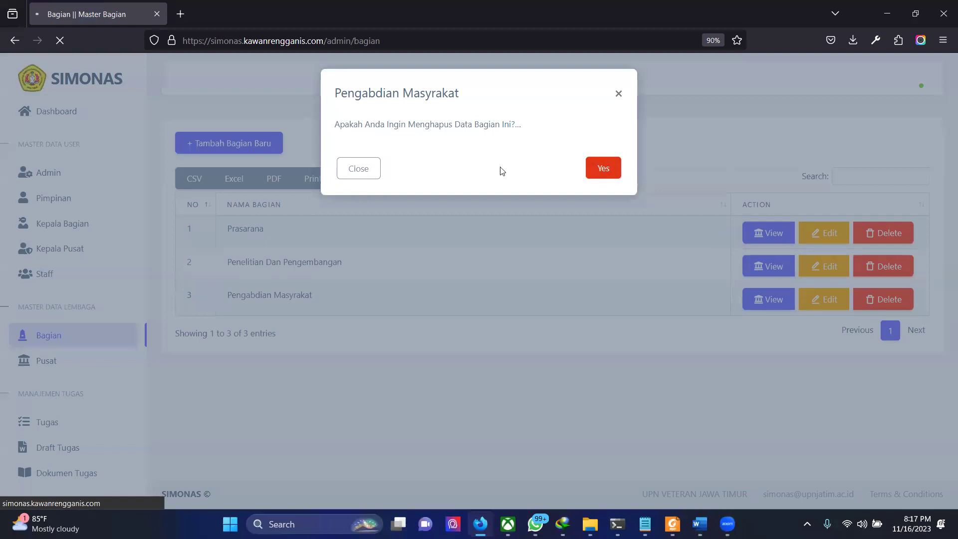
{"action": "left_click", "coordinate": [603, 175]}
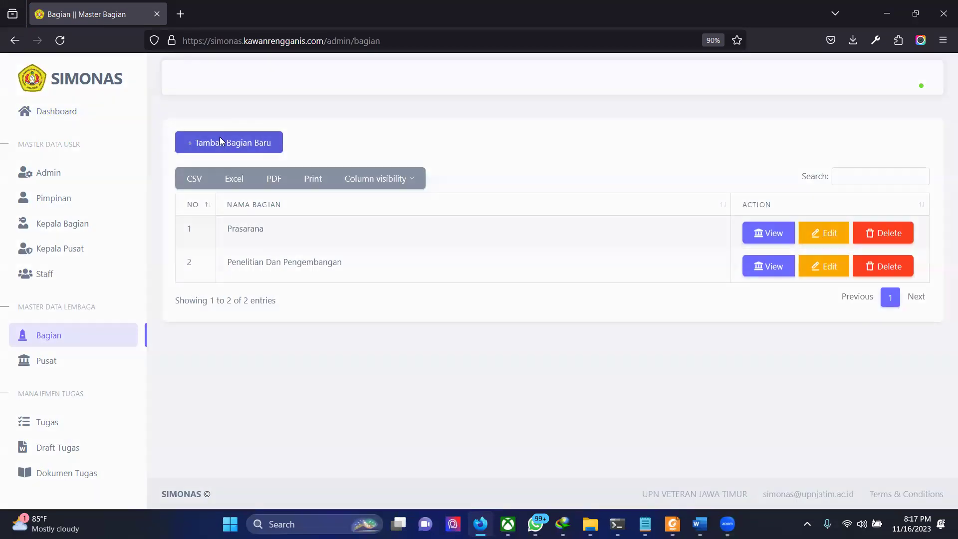
Step: Add Pengabdian Masyarakat back as a new Bagian, then go to the Pusat list
{"action": "left_click", "coordinate": [220, 141]}
{"action": "left_click", "coordinate": [381, 143]}
{"action": "type", "text": "Pengab"}
{"action": "key", "text": "Down"}
{"action": "key", "text": "Return"}
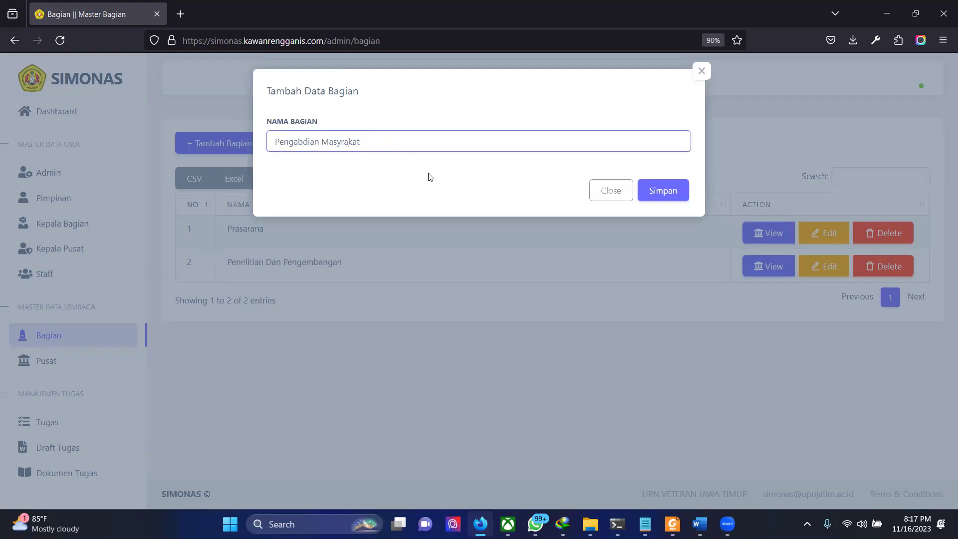
{"action": "left_click", "coordinate": [657, 187]}
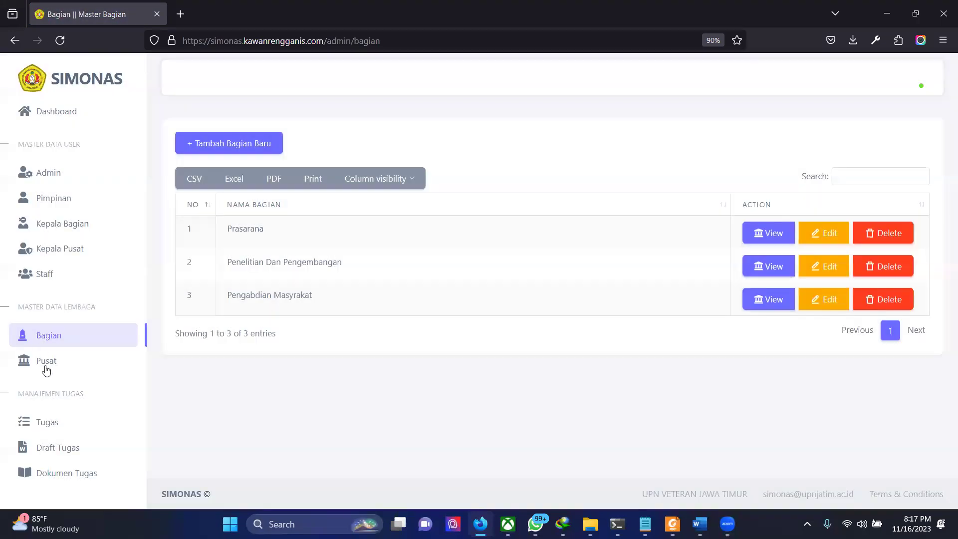
{"action": "left_click", "coordinate": [44, 365]}
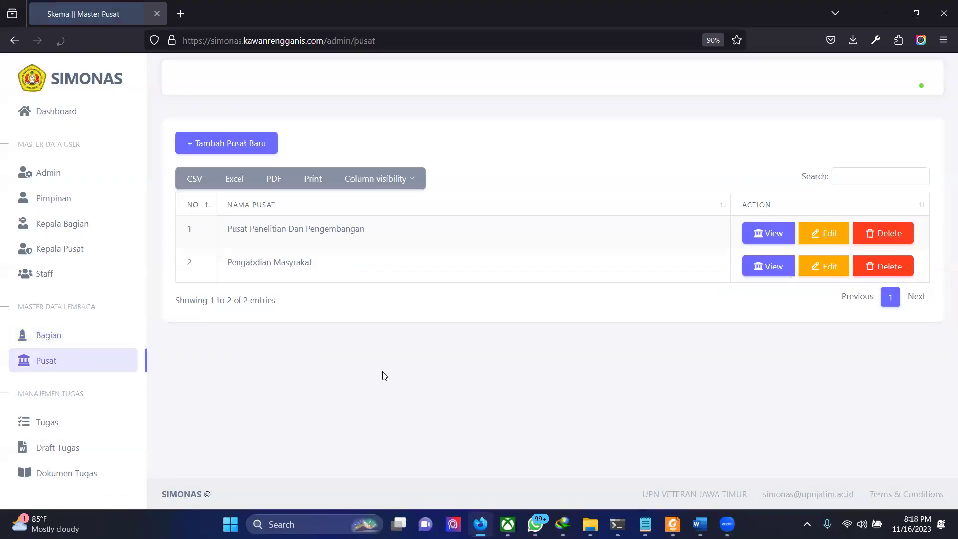
Step: Delete the Pengabdian Masyrakat pusat, re-add it as 'Pengabdian Masyarakat', then view Kepala Bagian data
{"action": "left_click", "coordinate": [884, 266]}
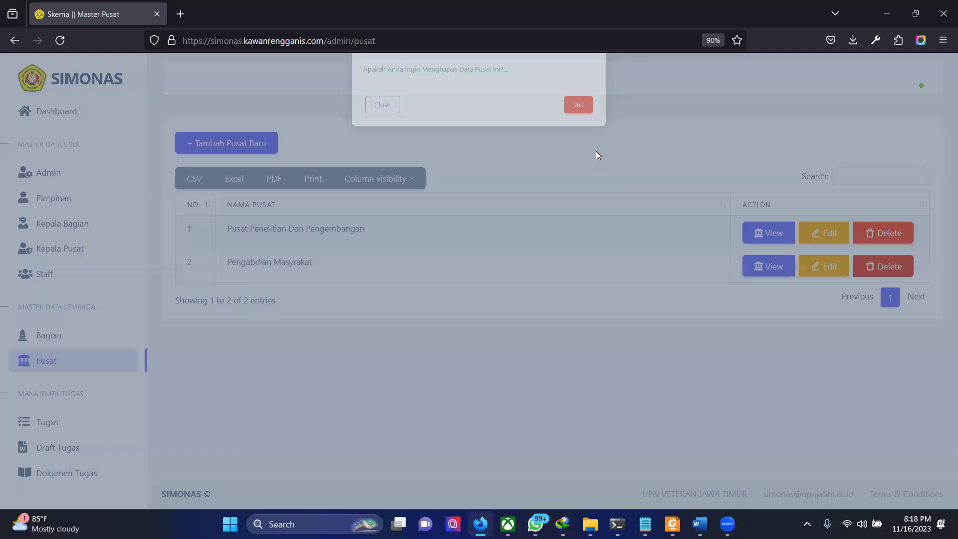
{"action": "left_click", "coordinate": [602, 168]}
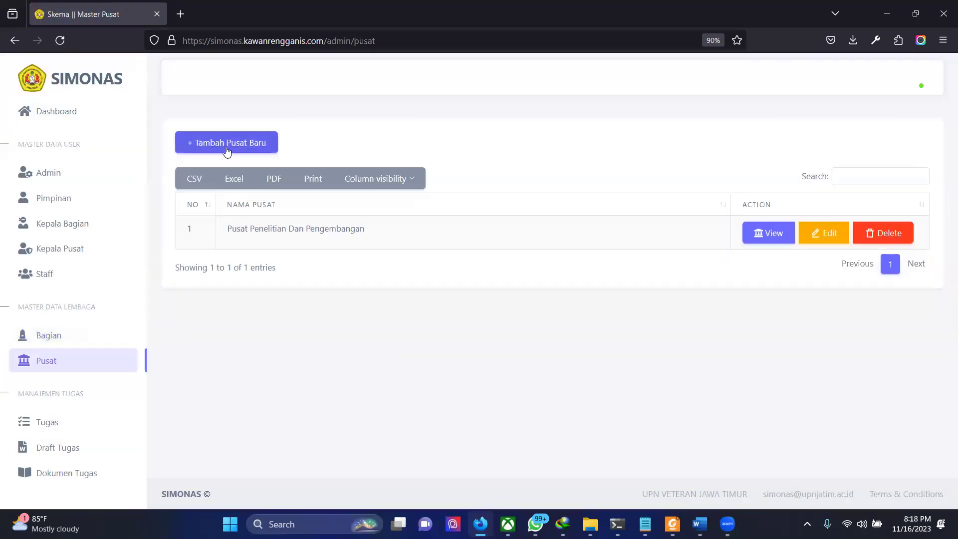
{"action": "left_click", "coordinate": [227, 149]}
{"action": "left_click", "coordinate": [389, 147]}
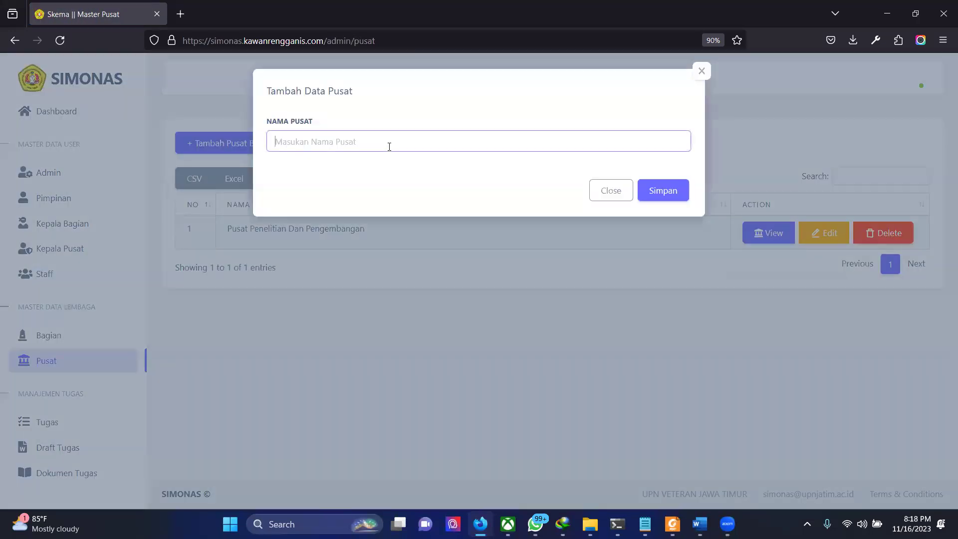
{"action": "type", "text": "Pengabdian Masyarakat"}
{"action": "left_click", "coordinate": [652, 190]}
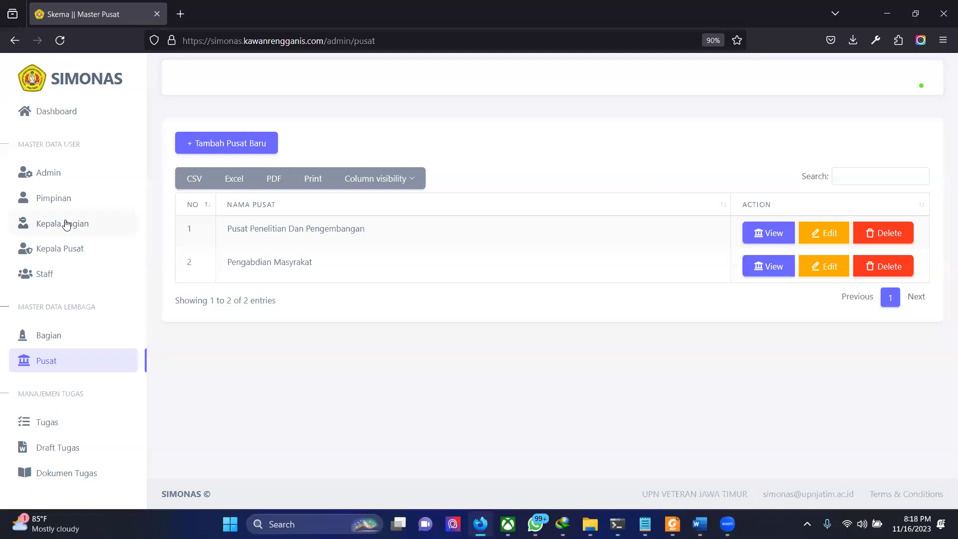
{"action": "left_click", "coordinate": [65, 223]}
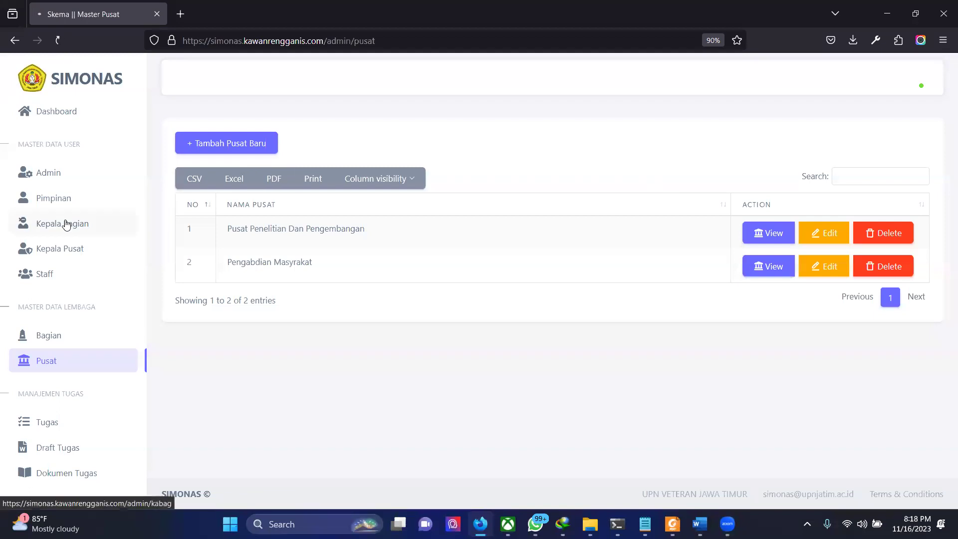
{"action": "scroll", "coordinate": [350, 285], "scroll_direction": "down", "scroll_amount": 1}
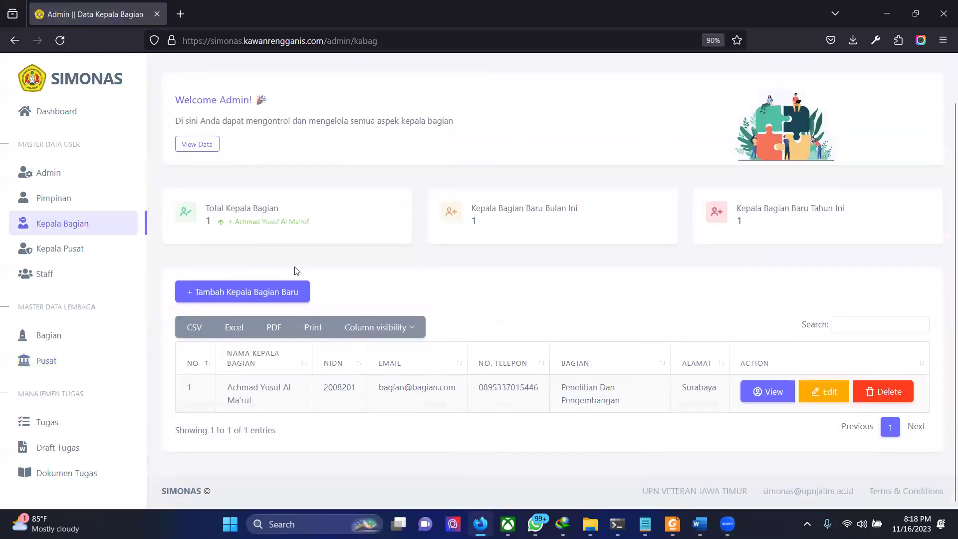
Step: Start a Kepala Bagian named 'Kepala Bagian Pengabdian Masyarakat' and fill in its NIDN and phone number
{"action": "left_click", "coordinate": [248, 299]}
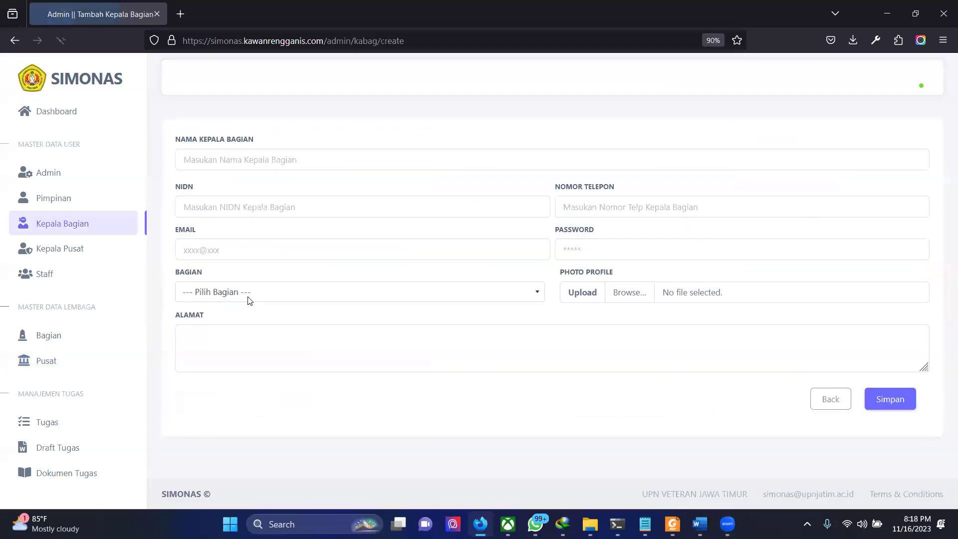
{"action": "left_click", "coordinate": [247, 159]}
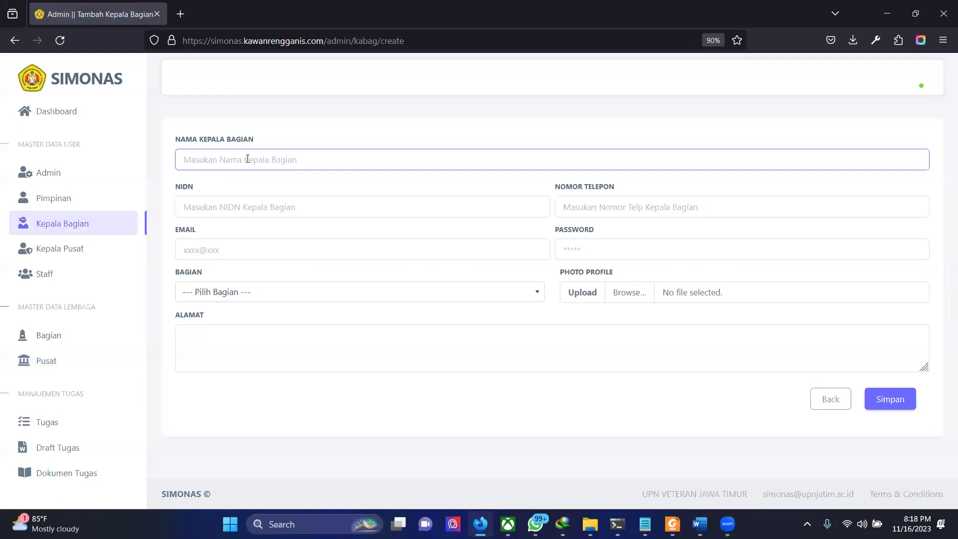
{"action": "type", "text": "Kepala B"}
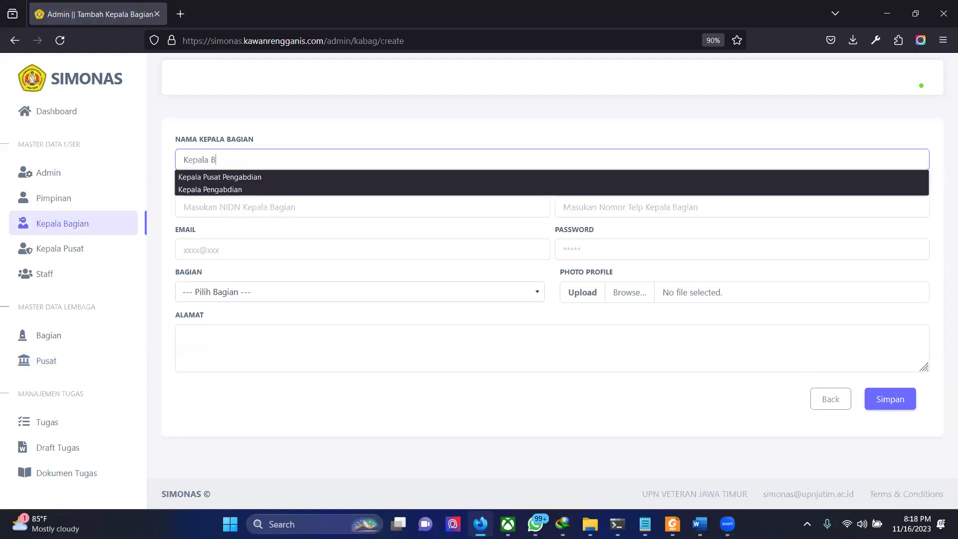
{"action": "type", "text": "agian Penga"}
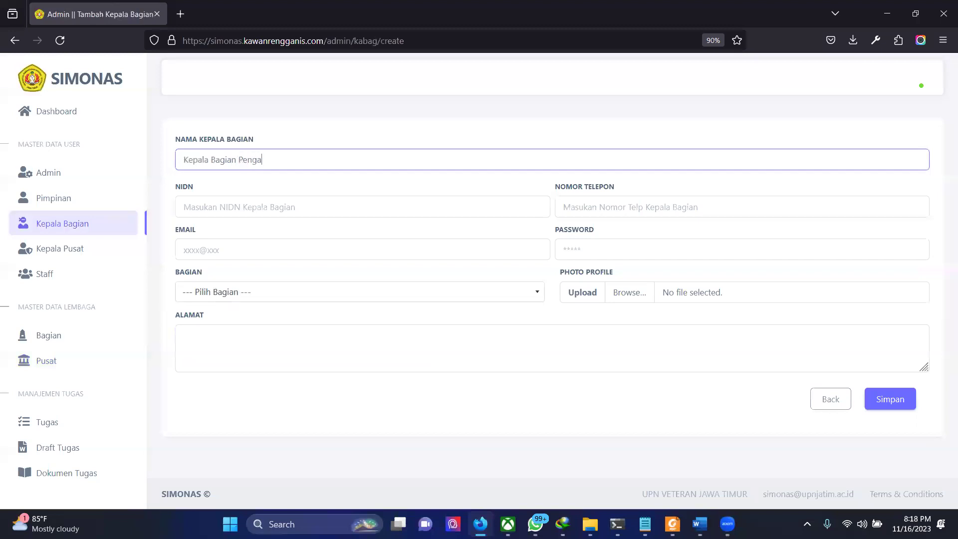
{"action": "type", "text": "bdian Masyarakat"}
{"action": "left_click", "coordinate": [280, 210]}
{"action": "type", "text": "11231"}
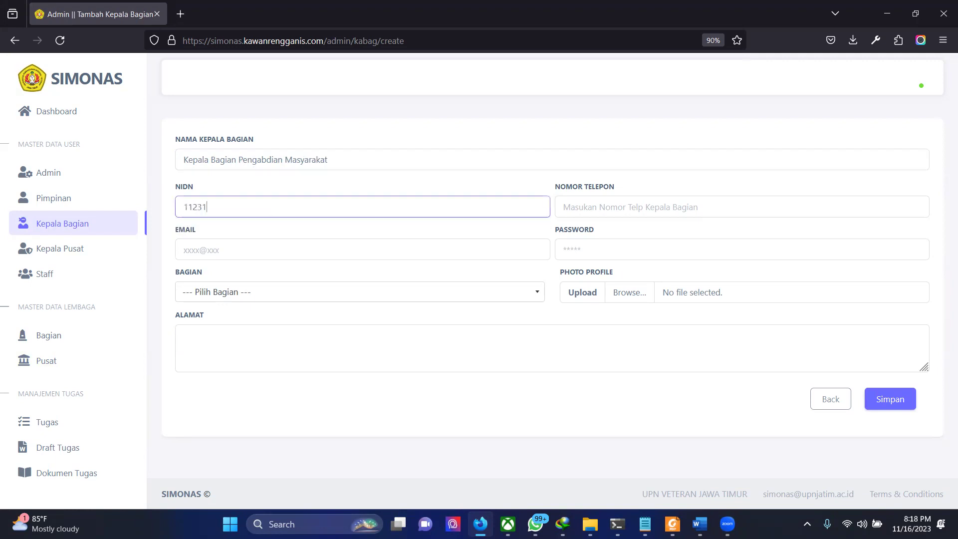
{"action": "left_click", "coordinate": [734, 208]}
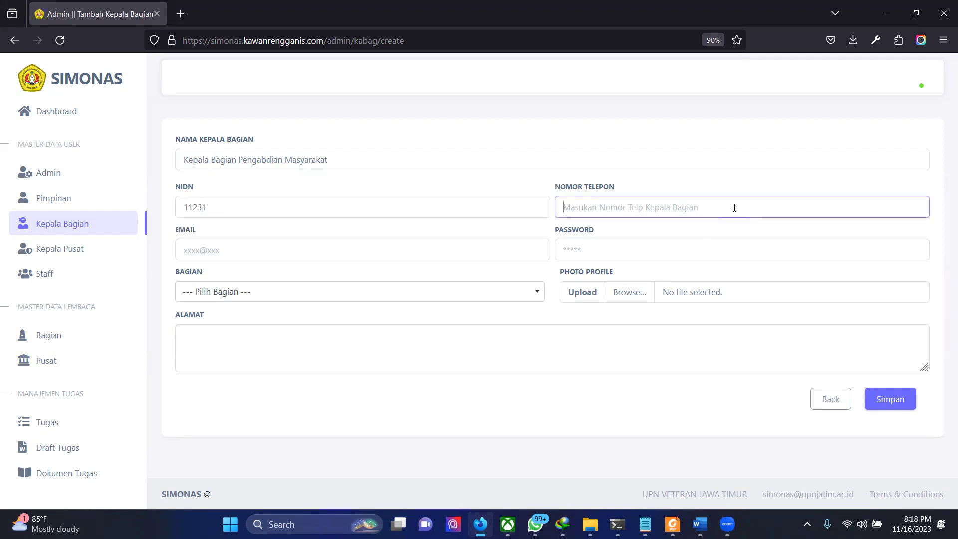
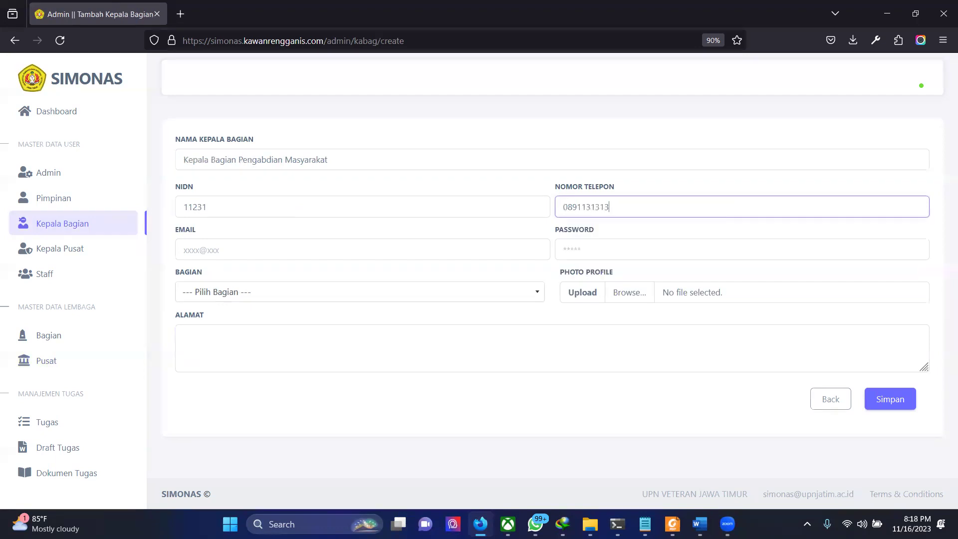
Step: Enter the head's Gmail e-mail address and account password
{"action": "left_click", "coordinate": [474, 251]}
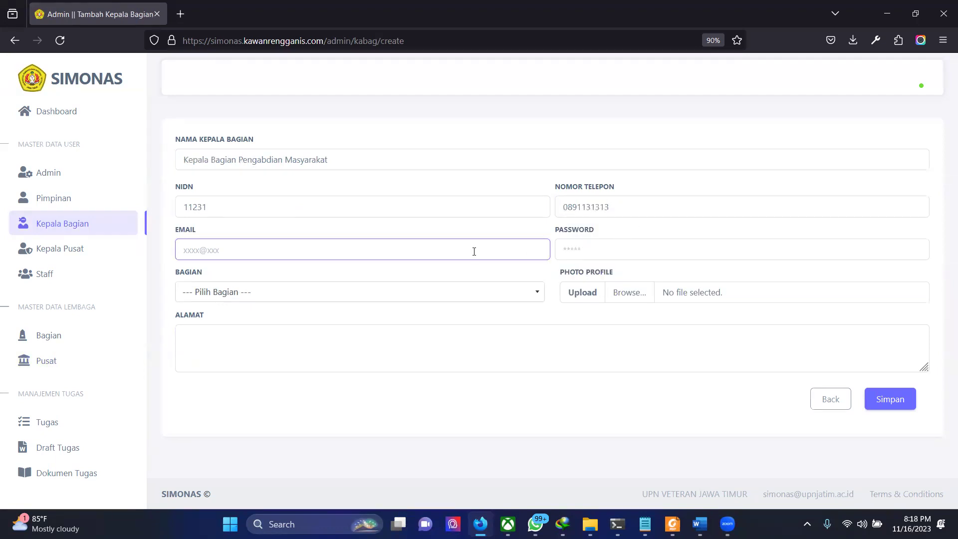
{"action": "type", "text": "ppd"}
{"action": "key", "text": "BackSpace"}
{"action": "key", "text": "BackSpace"}
{"action": "key", "text": "BackSpace"}
{"action": "type", "text": "kp"}
{"action": "key", "text": "BackSpace"}
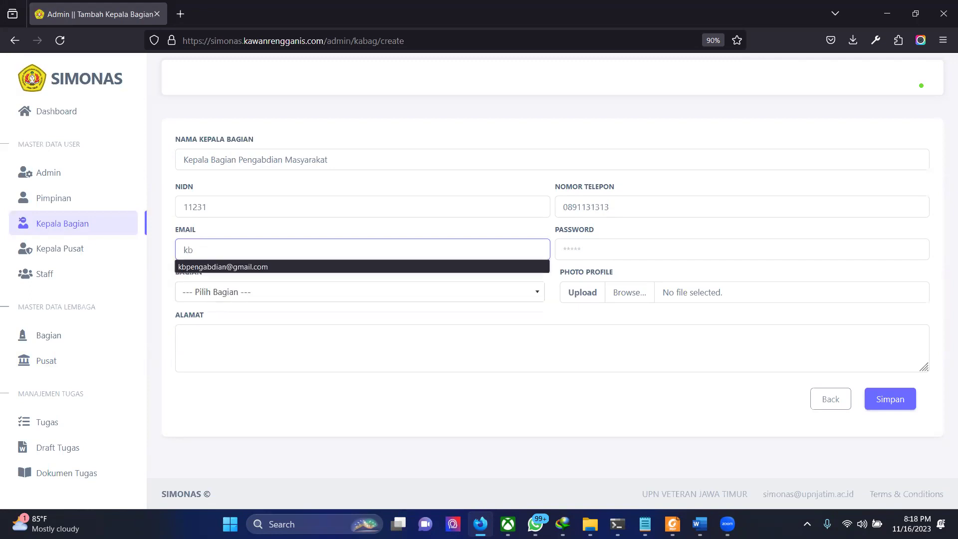
{"action": "left_click", "coordinate": [621, 253]}
{"action": "type", "text": "12"}
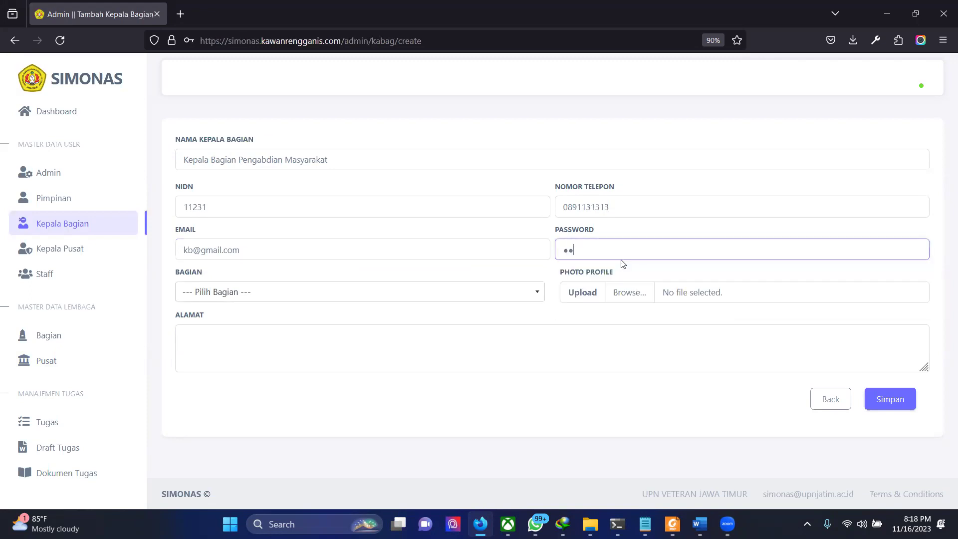
{"action": "type", "text": "345"}
Step: Set Bagian to Pengabdian Masyarakat and Alamat to Surabaya, then save the record
{"action": "left_click", "coordinate": [503, 293]}
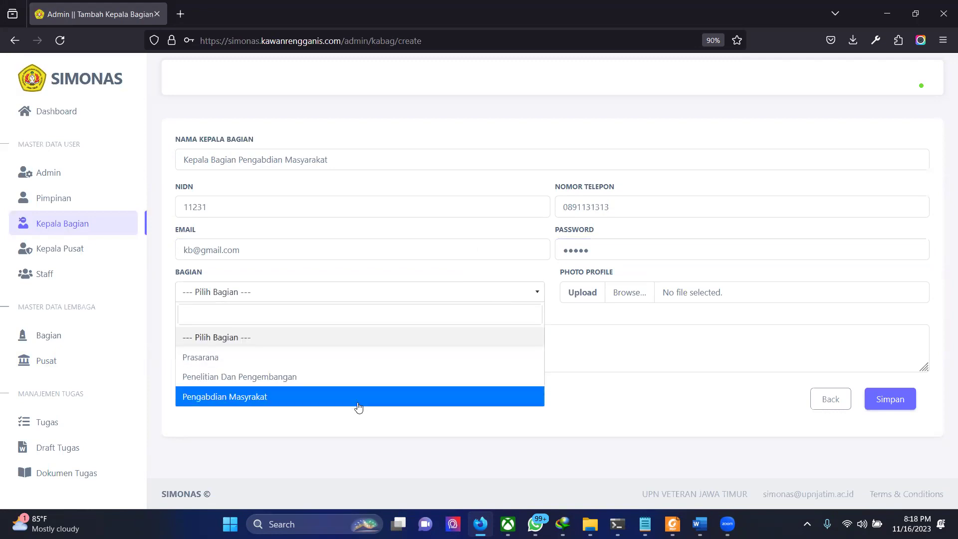
{"action": "left_click", "coordinate": [356, 404]}
{"action": "left_click", "coordinate": [299, 349]}
{"action": "type", "text": "Surabaya"}
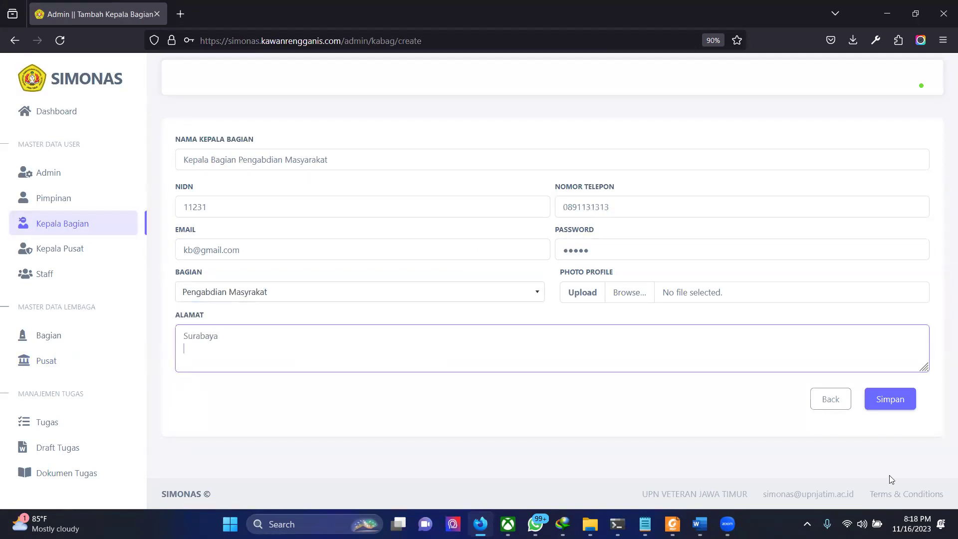
{"action": "left_click", "coordinate": [902, 401]}
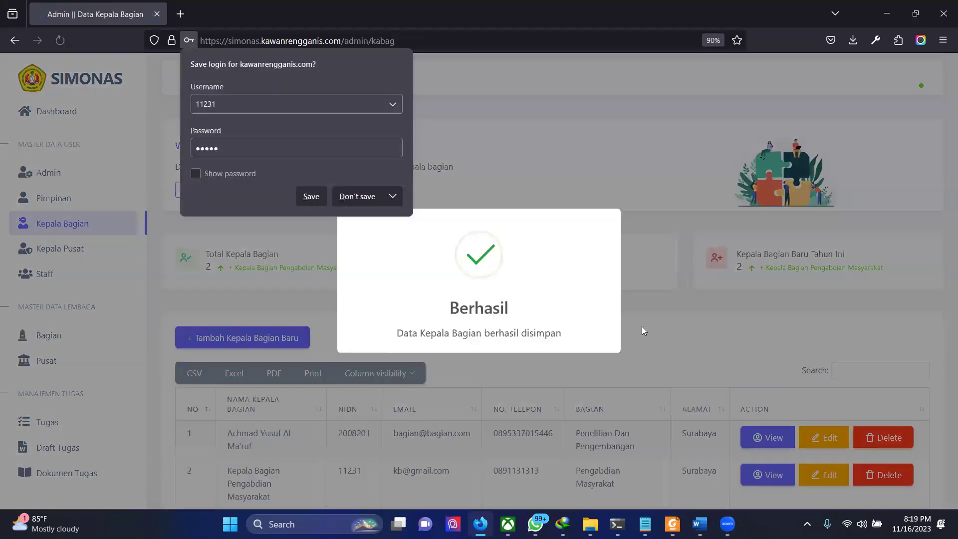
{"action": "left_click", "coordinate": [641, 326]}
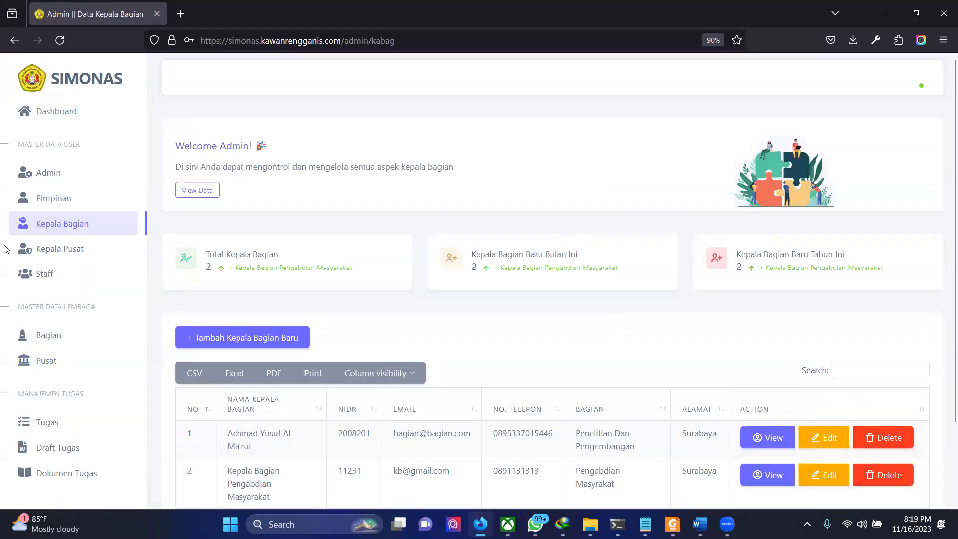
Step: Open a new Tambah Kepala Pusat form from the Kepala Pusat list
{"action": "left_click", "coordinate": [60, 247]}
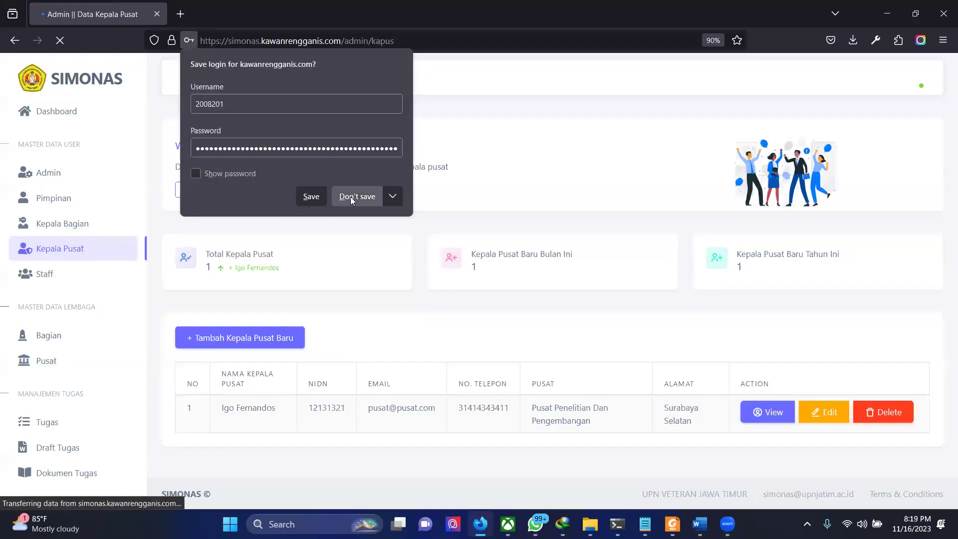
{"action": "left_click", "coordinate": [351, 196]}
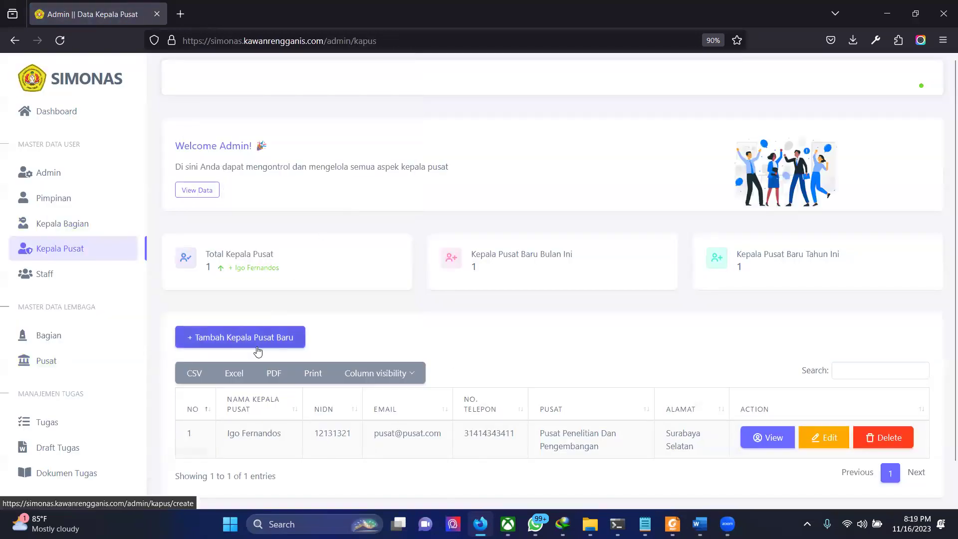
{"action": "left_click", "coordinate": [277, 338]}
Step: Fill in name Kepala Pusat Pengabdian, a suggested NIDN and a phone number, then submit
{"action": "left_click", "coordinate": [260, 155]}
{"action": "type", "text": "Kepala"}
{"action": "key", "text": "Down"}
{"action": "key", "text": "Down"}
{"action": "key", "text": "Return"}
{"action": "left_click", "coordinate": [291, 207]}
{"action": "left_click", "coordinate": [286, 224]}
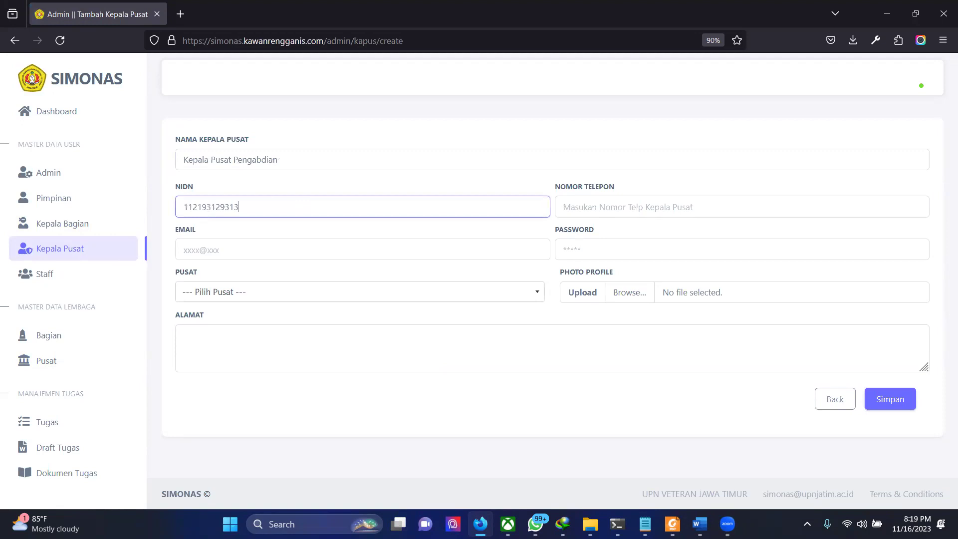
{"action": "left_click", "coordinate": [590, 207]}
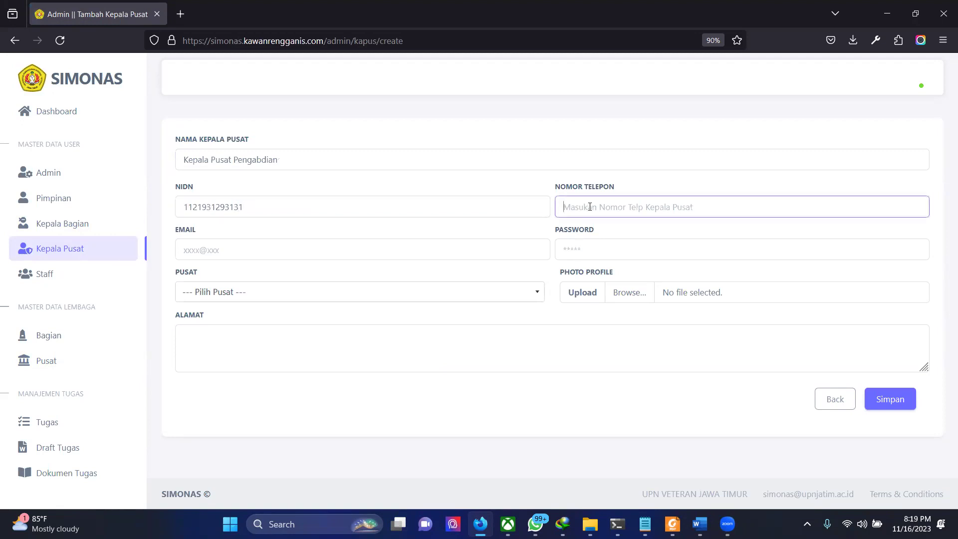
{"action": "type", "text": "012"}
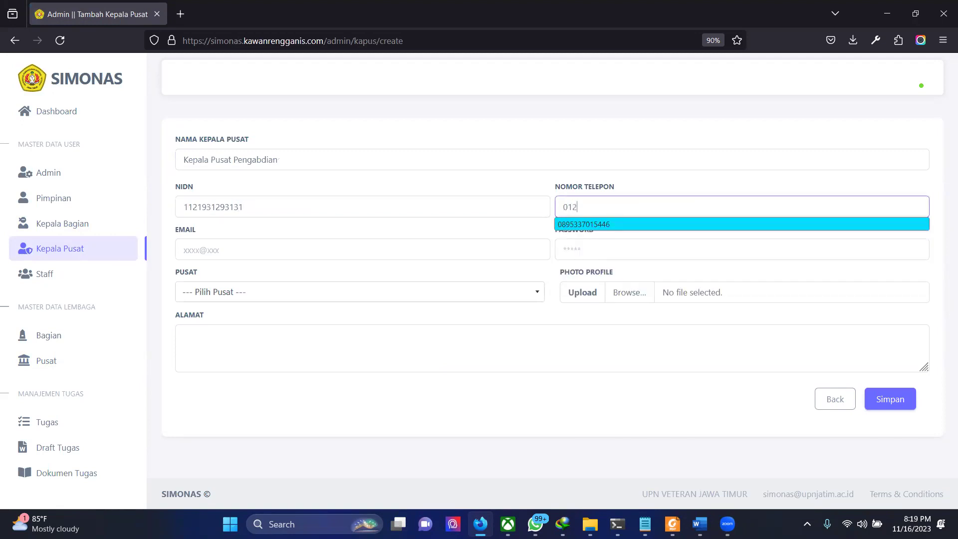
{"action": "key", "text": "Return"}
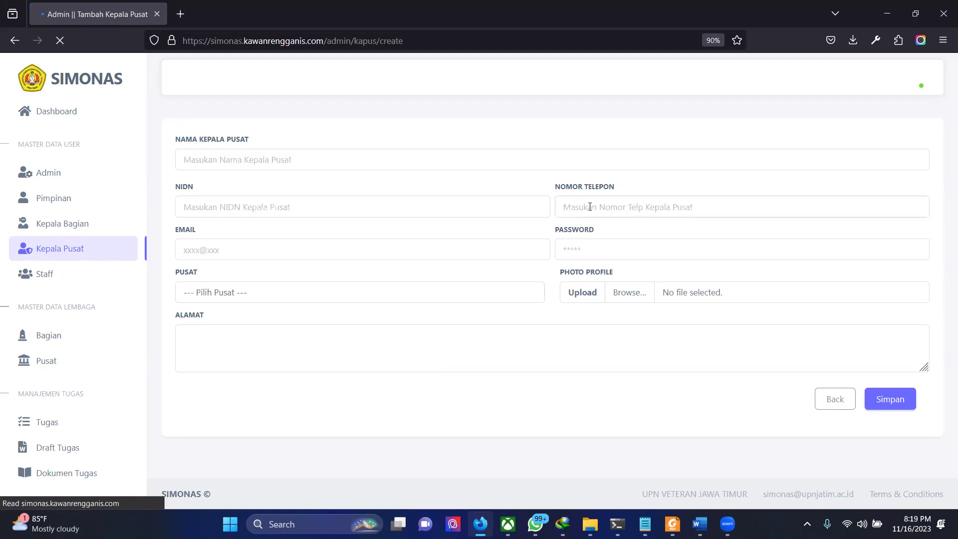
Step: Refill name Kepala Pusat Pengabdian, the NIDN and phone number from suggestions
{"action": "left_click", "coordinate": [421, 163]}
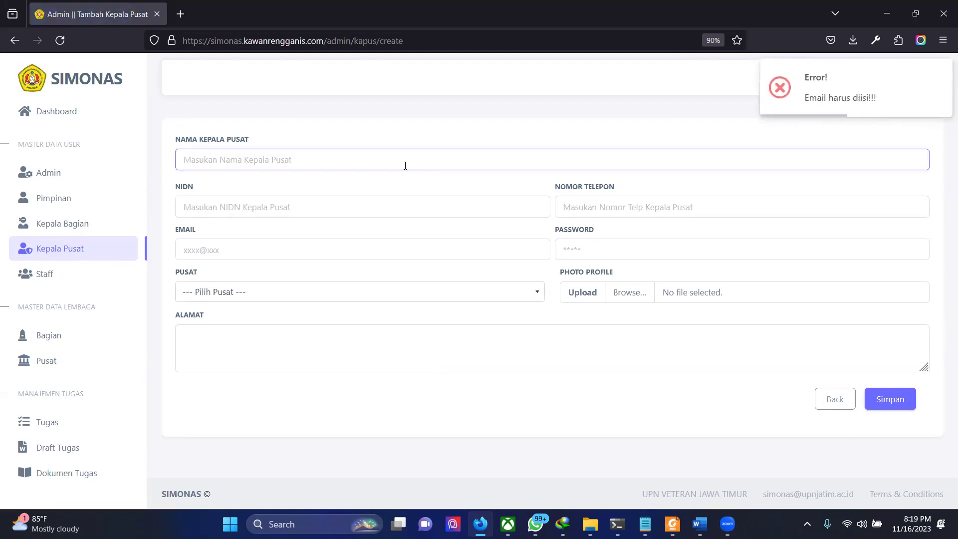
{"action": "left_click", "coordinate": [405, 166]}
{"action": "type", "text": "K"}
{"action": "key", "text": "Down"}
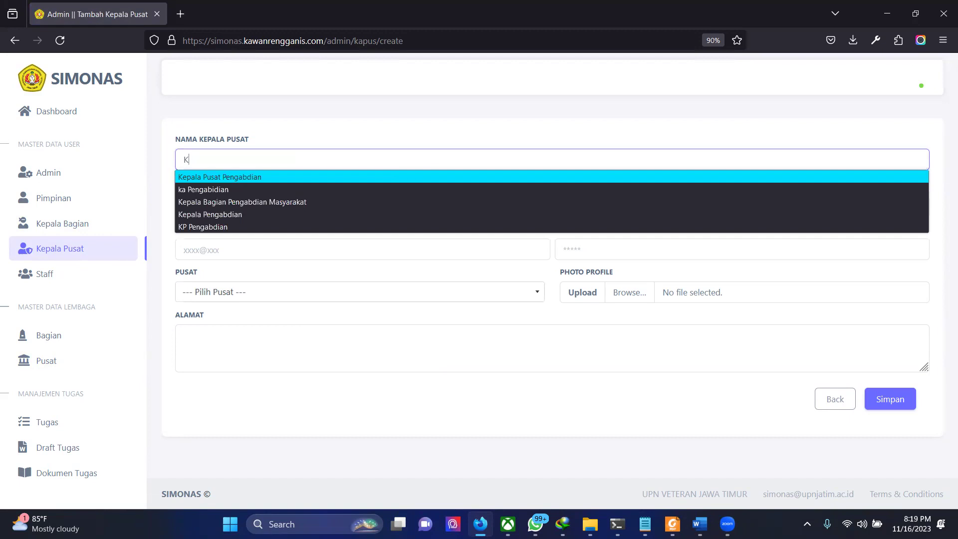
{"action": "key", "text": "Return"}
{"action": "left_click", "coordinate": [278, 215]}
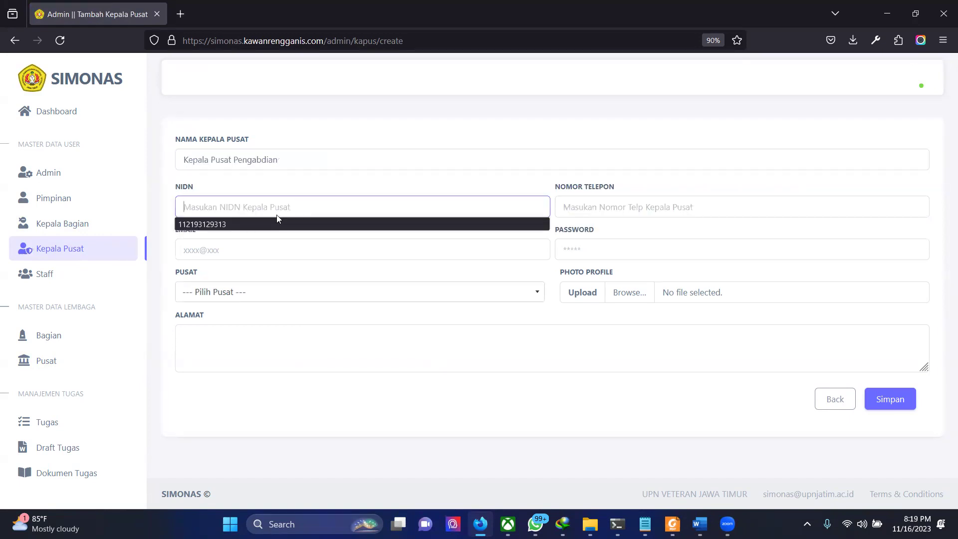
{"action": "left_click", "coordinate": [269, 224]}
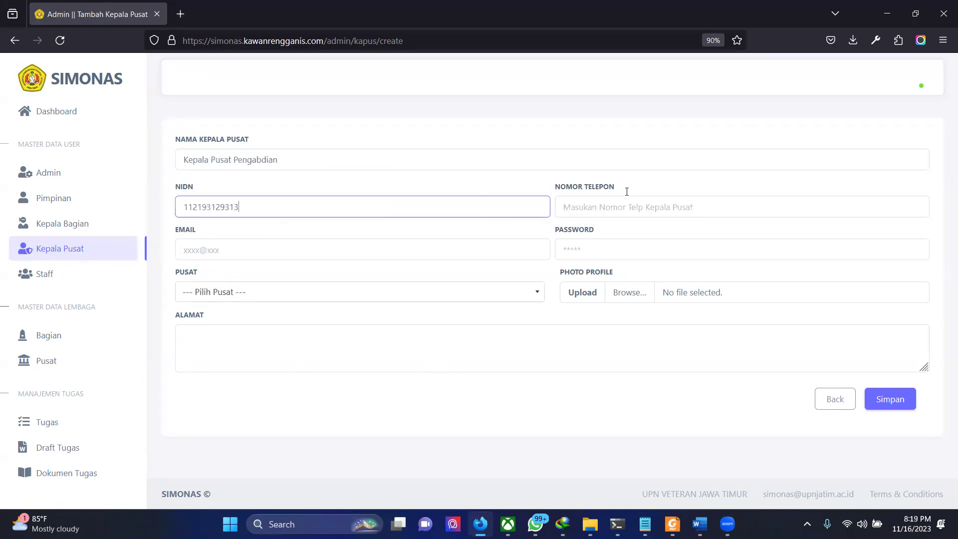
{"action": "left_click", "coordinate": [657, 207]}
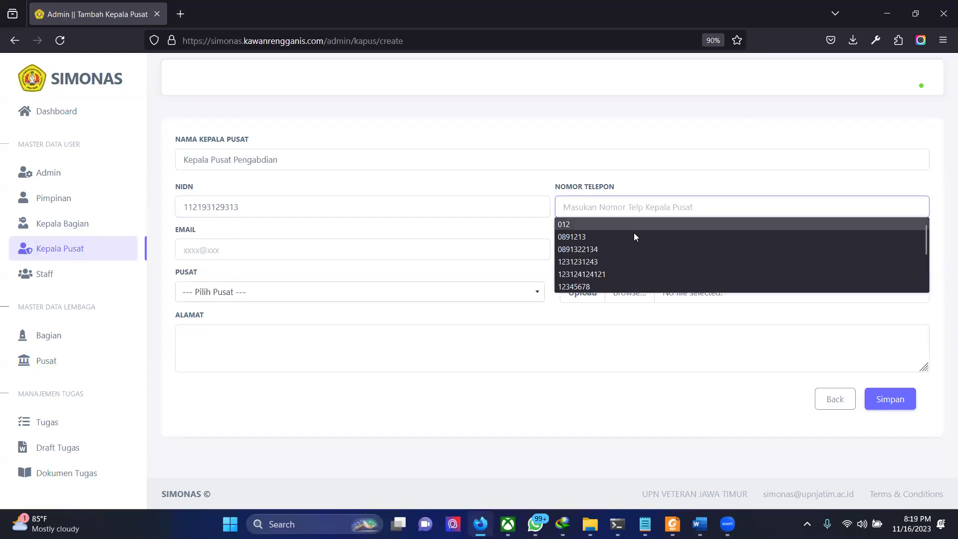
{"action": "left_click", "coordinate": [633, 234]}
Step: Enter the Kepala Pusat's Gmail e-mail address and a password
{"action": "left_click", "coordinate": [342, 251]}
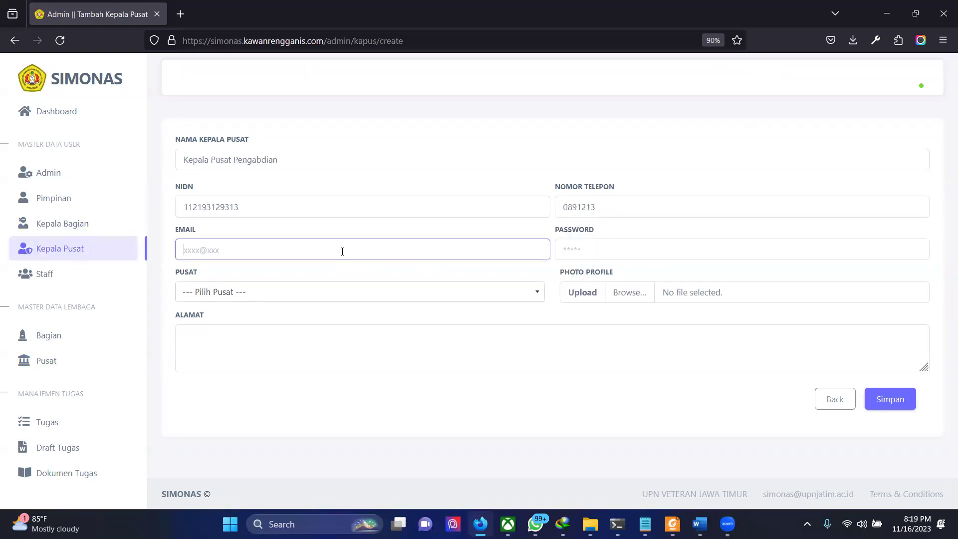
{"action": "left_click", "coordinate": [646, 252]}
{"action": "type", "text": "1"}
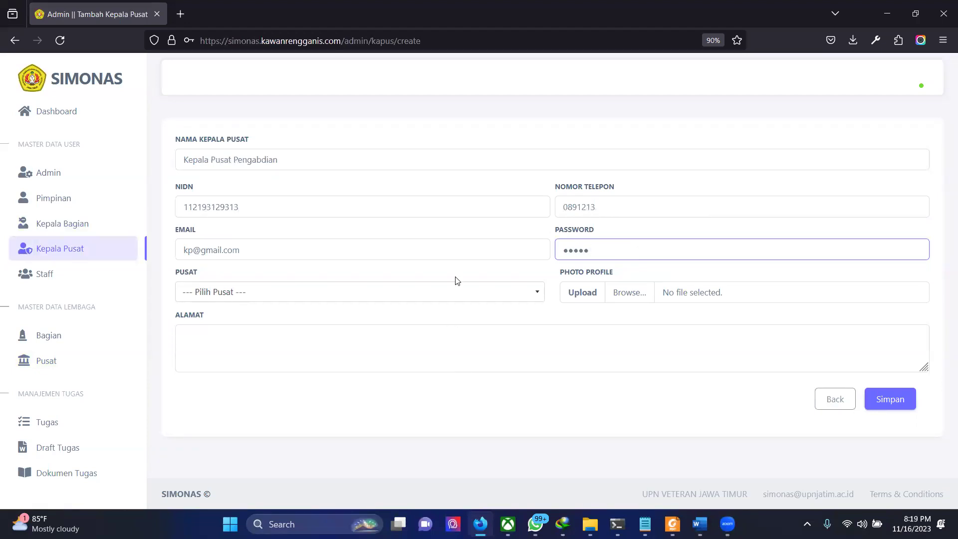
Step: Choose Pusat Pengabdian Masyarakat, set Alamat to Surabaya, and save the Kepala Pusat
{"action": "left_click", "coordinate": [451, 294]}
{"action": "left_click", "coordinate": [369, 380]}
{"action": "left_click", "coordinate": [344, 362]}
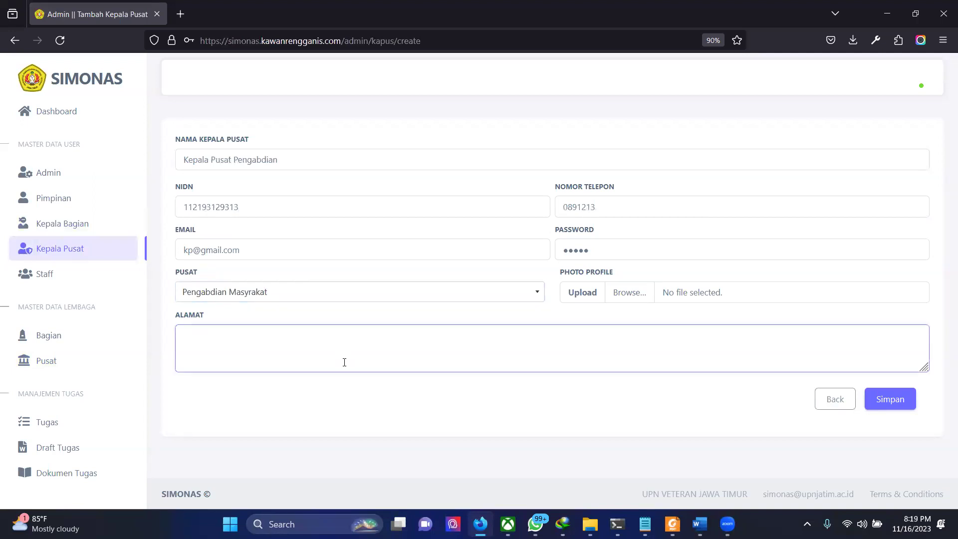
{"action": "type", "text": "Surabaya"}
{"action": "left_click", "coordinate": [909, 399]}
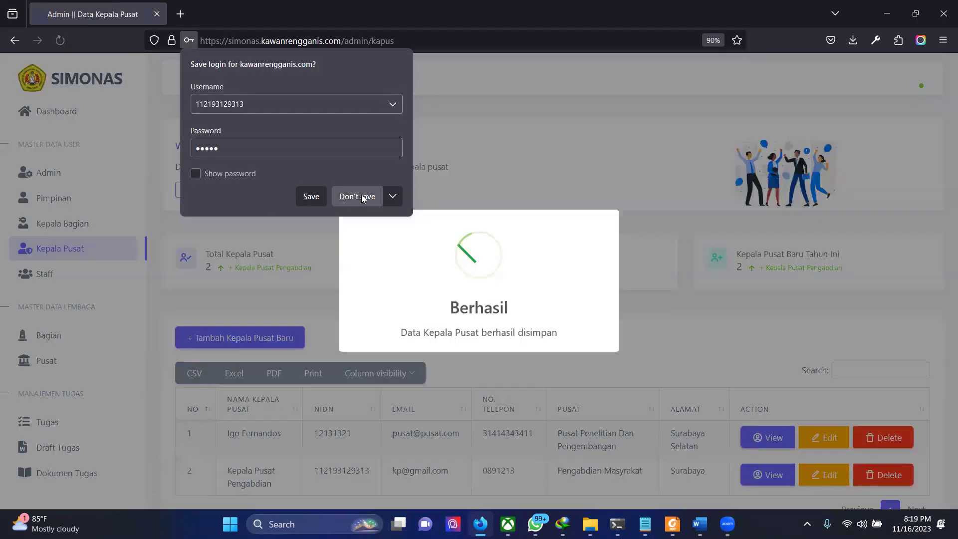
Step: Dismiss the save-login prompts and open a new staff form from the Staff list
{"action": "left_click", "coordinate": [357, 197]}
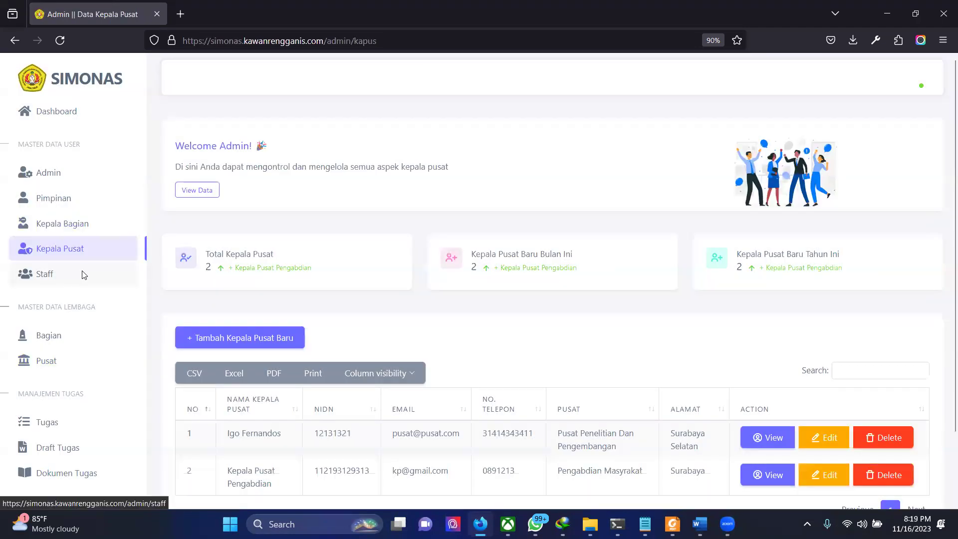
{"action": "left_click", "coordinate": [82, 274]}
{"action": "left_click", "coordinate": [357, 196]}
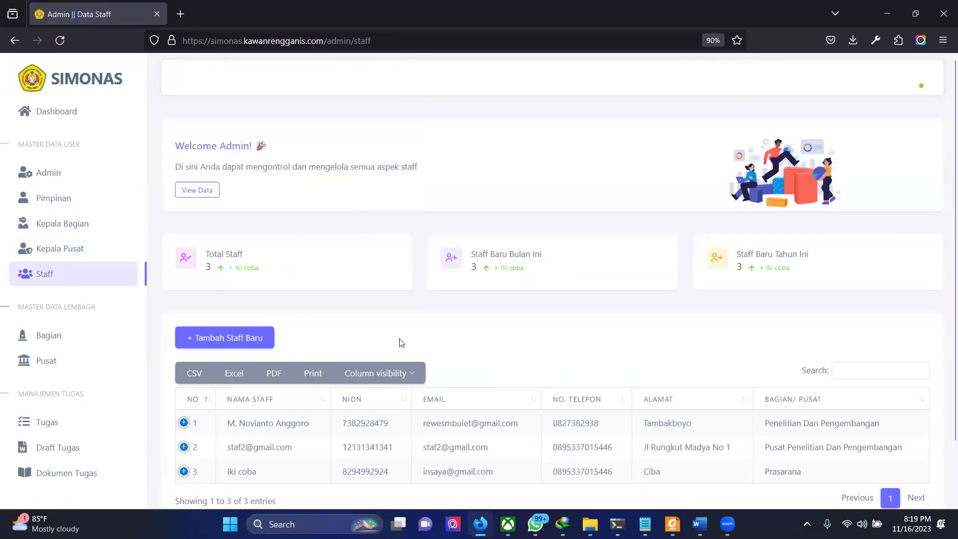
{"action": "scroll", "coordinate": [211, 246], "scroll_direction": "down", "scroll_amount": 2}
{"action": "left_click", "coordinate": [208, 270]}
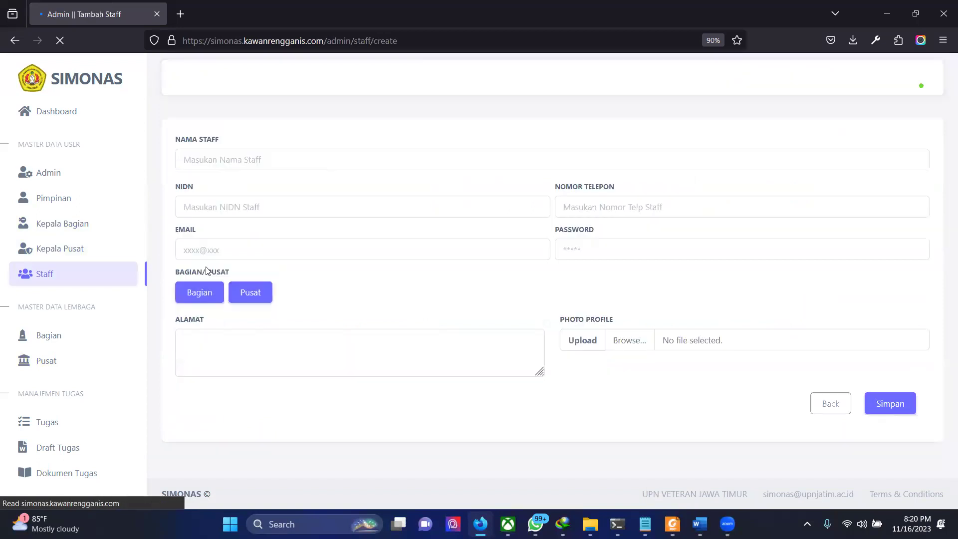
Step: Fill in name Staff Pengabdian Masyarakat, its NIDN and a suggested phone number
{"action": "left_click", "coordinate": [273, 159]}
{"action": "type", "text": "Staf"}
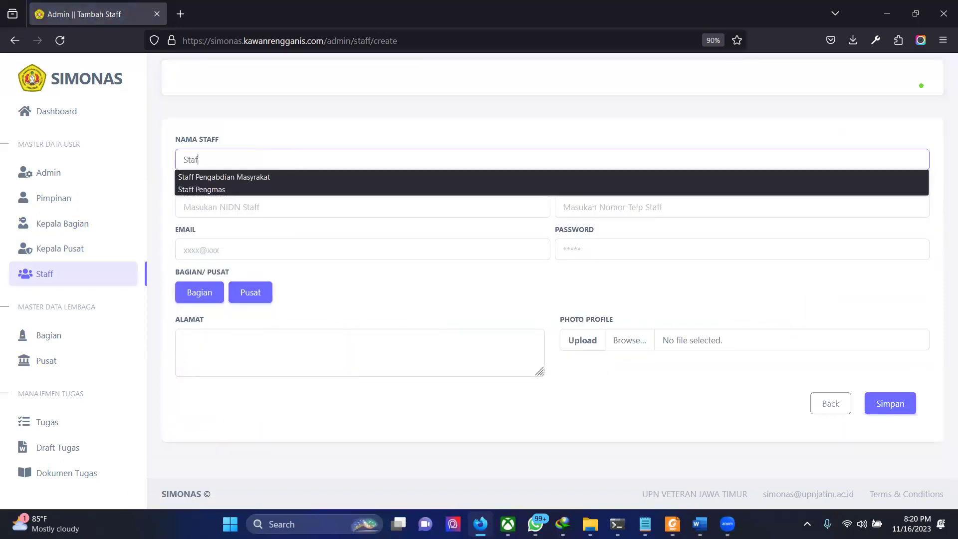
{"action": "key", "text": "Return"}
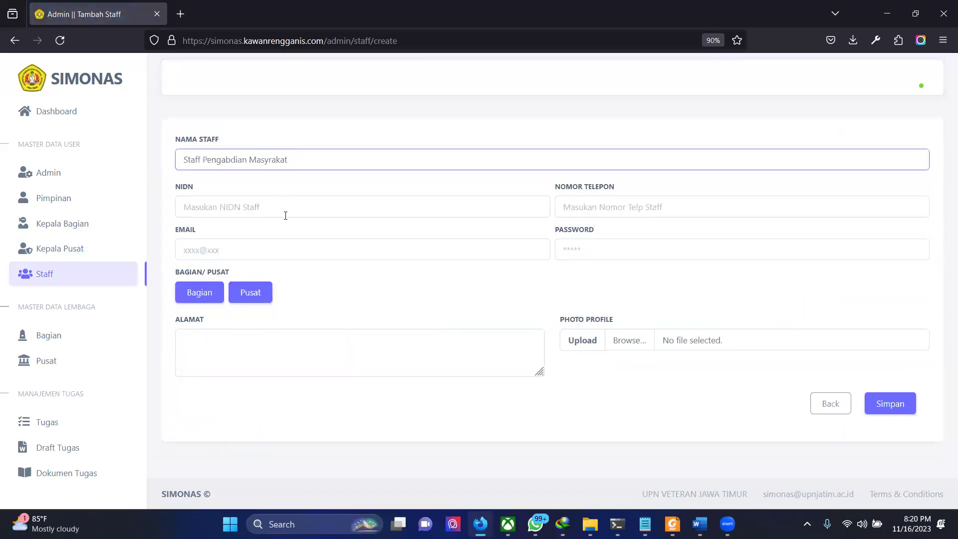
{"action": "left_click", "coordinate": [284, 214]}
{"action": "type", "text": "1"}
{"action": "left_click", "coordinate": [265, 224]}
{"action": "type", "text": "219312931321"}
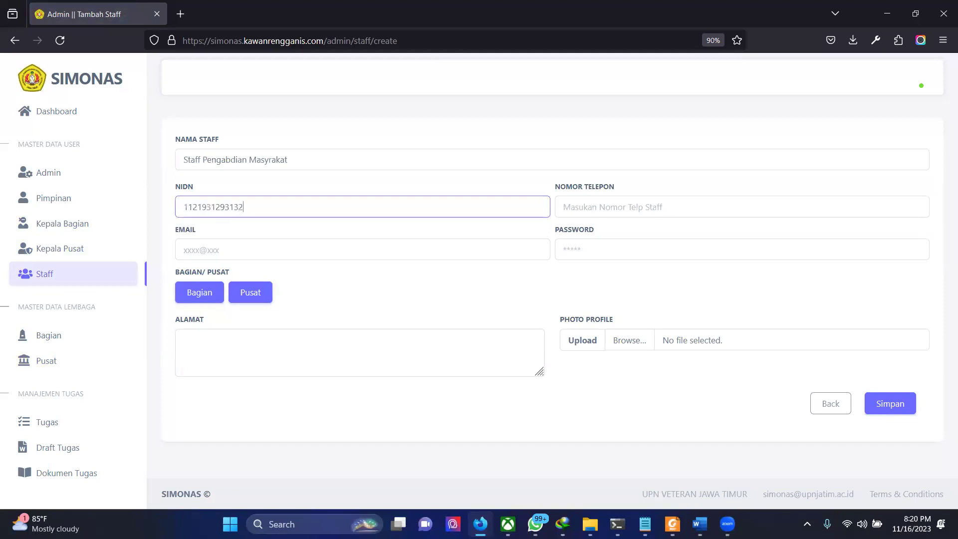
{"action": "left_click", "coordinate": [640, 209]}
{"action": "type", "text": "089"}
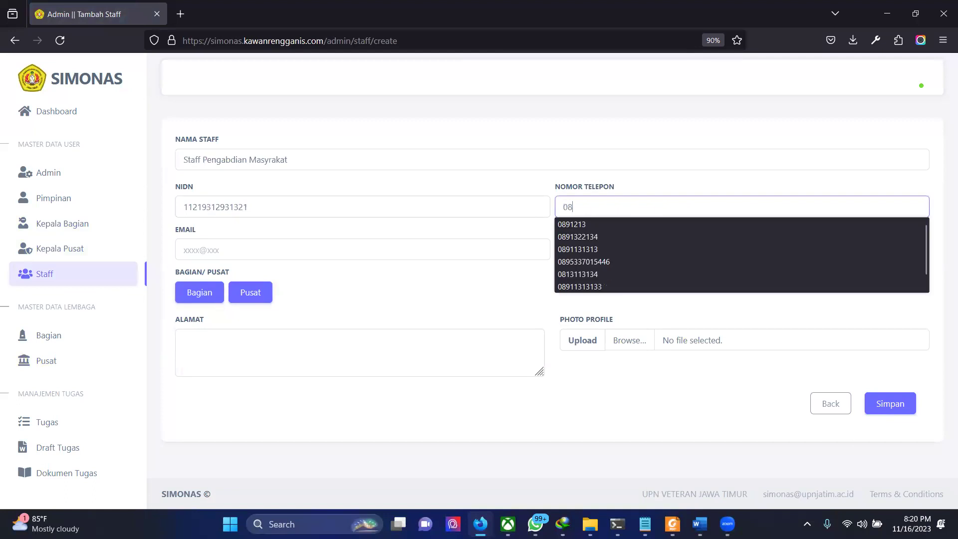
{"action": "key", "text": "Down"}
{"action": "key", "text": "Down"}
{"action": "key", "text": "Down"}
{"action": "key", "text": "Return"}
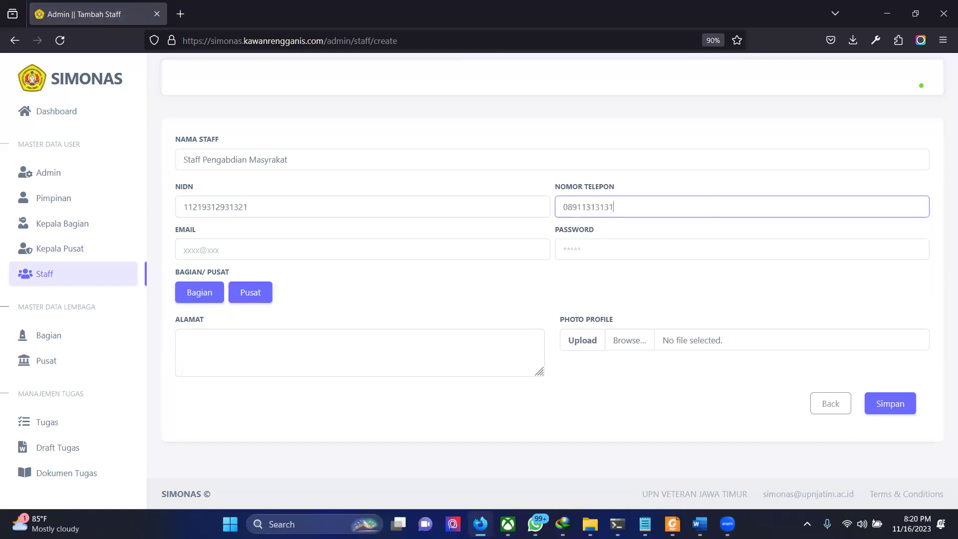
Step: Enter the staff member's e-mail address and account password
{"action": "left_click", "coordinate": [487, 249]}
{"action": "type", "text": "s"}
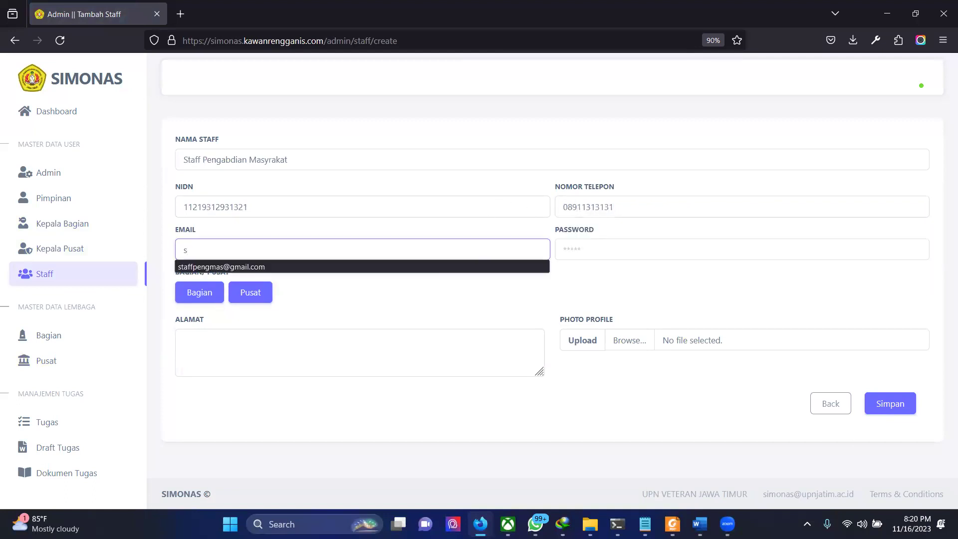
{"action": "key", "text": "Down"}
{"action": "key", "text": "Return"}
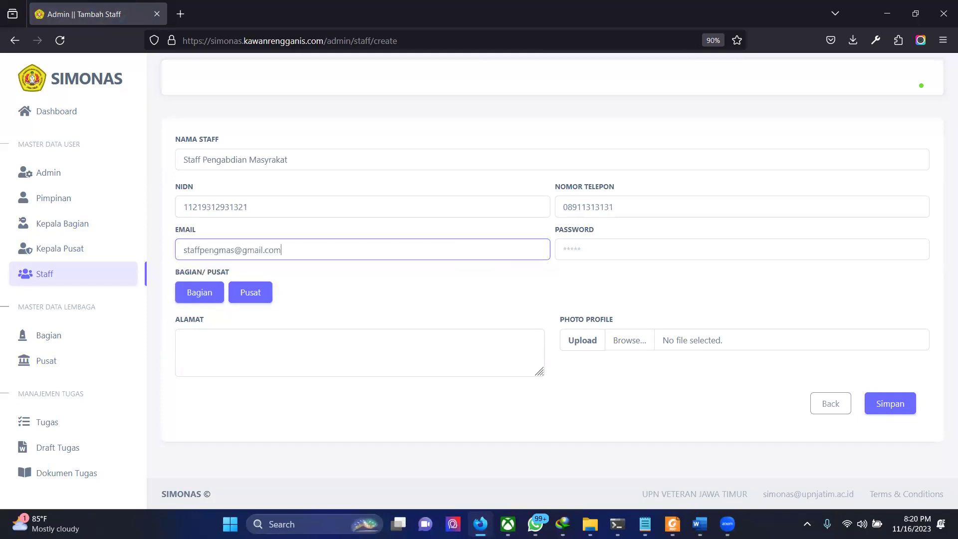
{"action": "key", "text": "BackSpace"}
{"action": "key", "text": "BackSpace"}
{"action": "key", "text": "BackSpace"}
{"action": "key", "text": "BackSpace"}
{"action": "key", "text": "BackSpace"}
{"action": "key", "text": "BackSpace"}
{"action": "key", "text": "BackSpace"}
{"action": "left_click", "coordinate": [754, 245]}
{"action": "type", "text": "pa"}
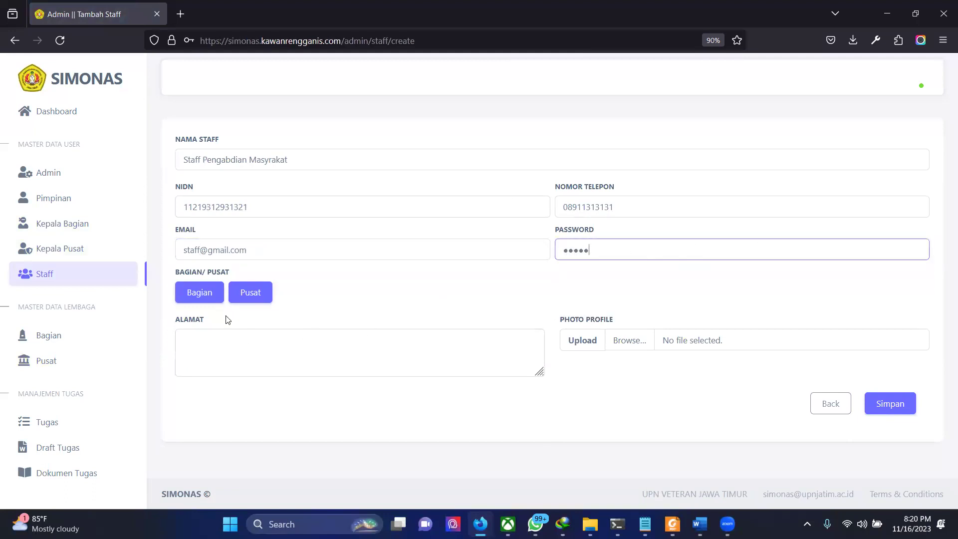
Step: Assign the staff to bagian Pengabdian Masyarakat with address Surabaya and save
{"action": "left_click", "coordinate": [207, 298]}
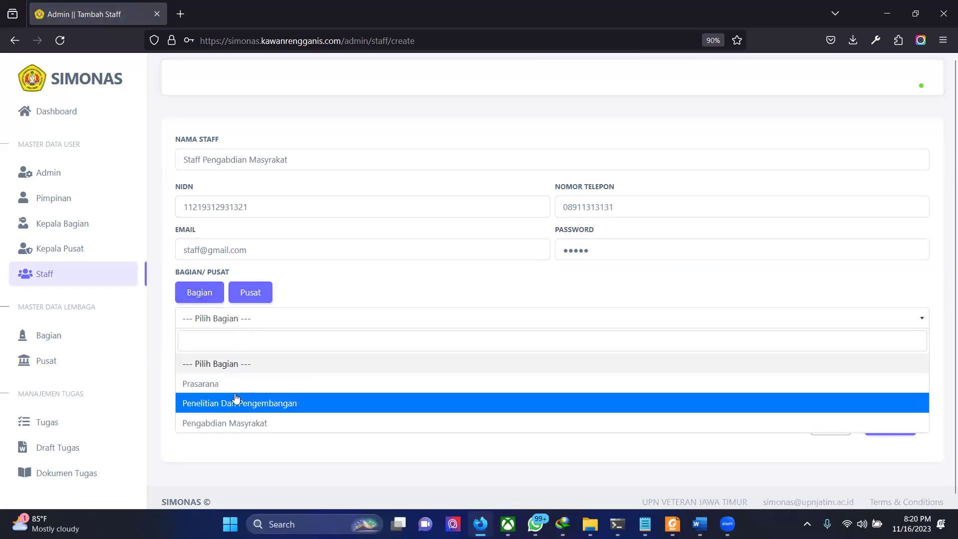
{"action": "left_click", "coordinate": [248, 303]}
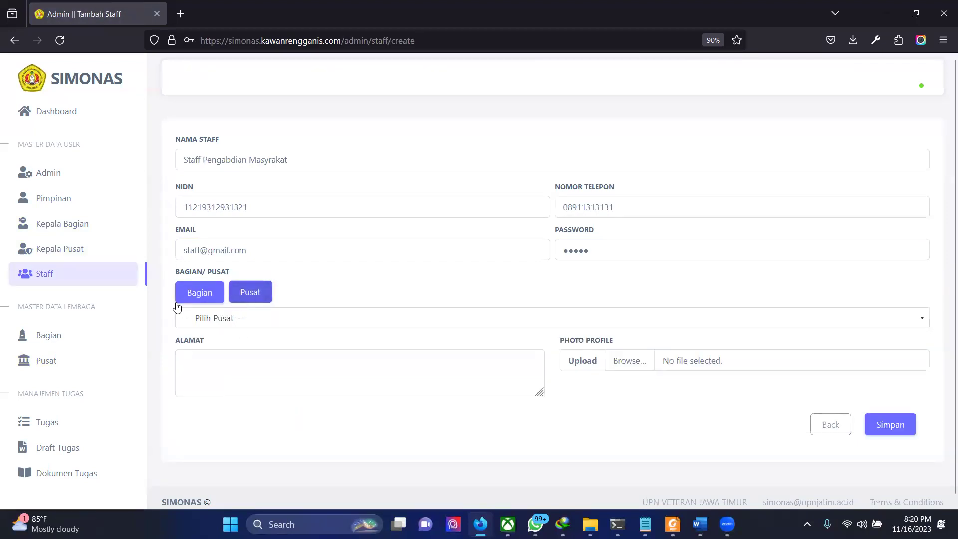
{"action": "left_click", "coordinate": [205, 293]}
{"action": "left_click", "coordinate": [225, 323]}
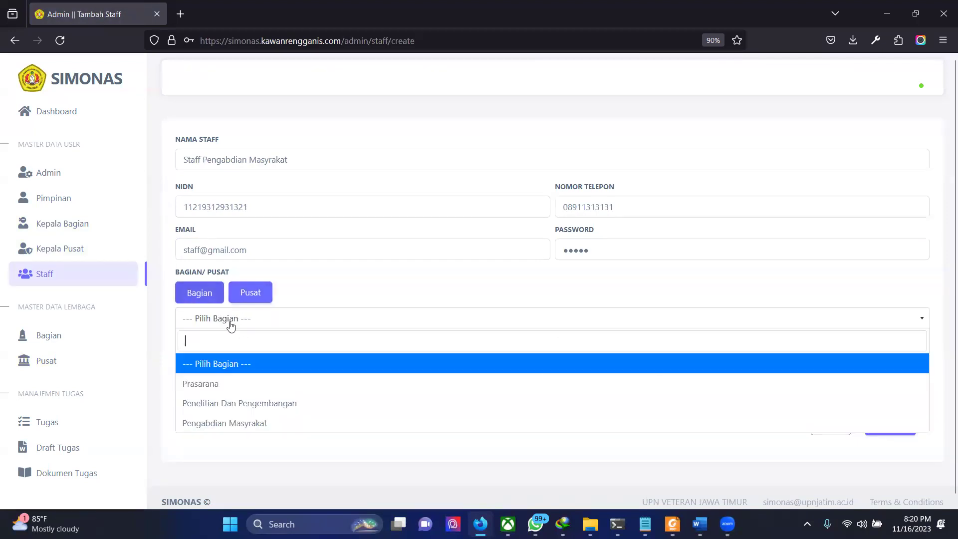
{"action": "left_click", "coordinate": [218, 423]}
{"action": "left_click", "coordinate": [289, 356]}
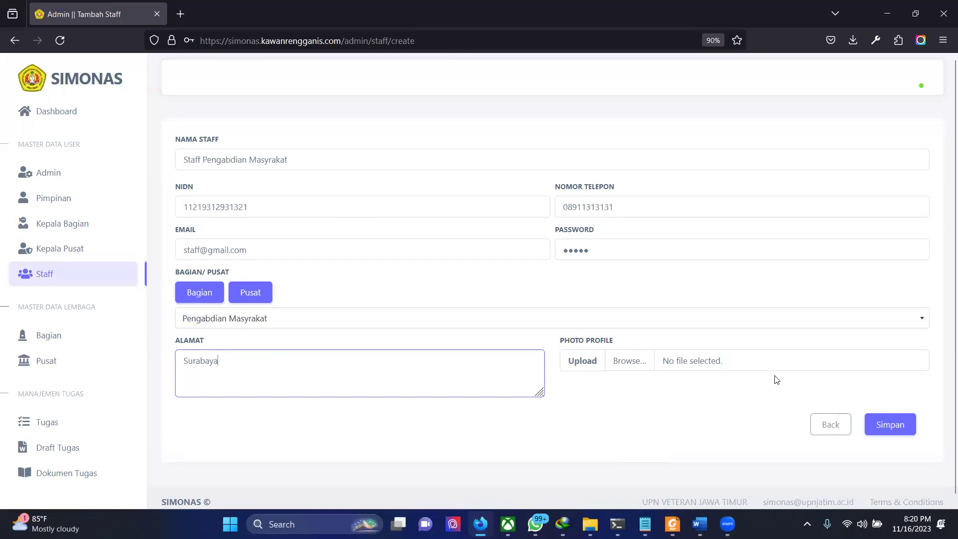
{"action": "left_click", "coordinate": [886, 425]}
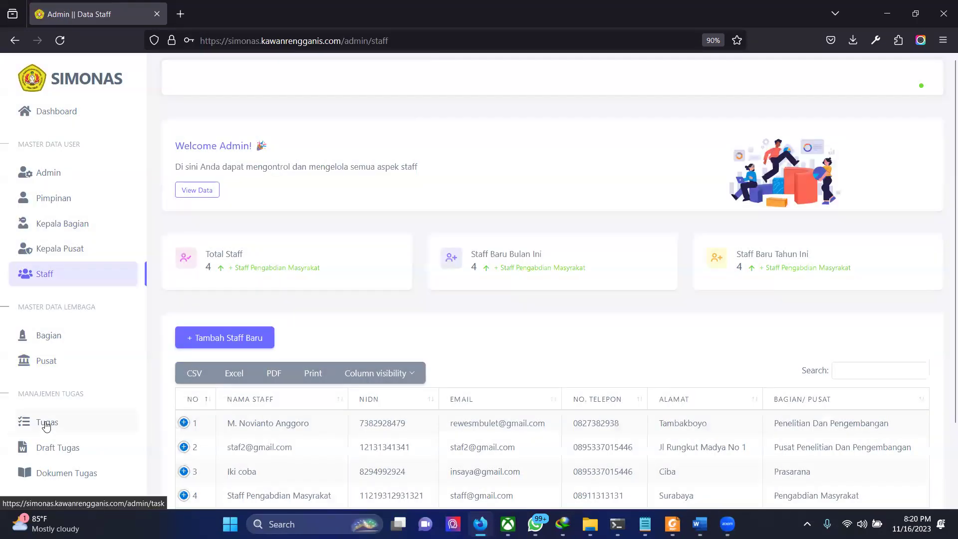
Step: Open a new task form from the admin Tugas list
{"action": "left_click", "coordinate": [46, 423]}
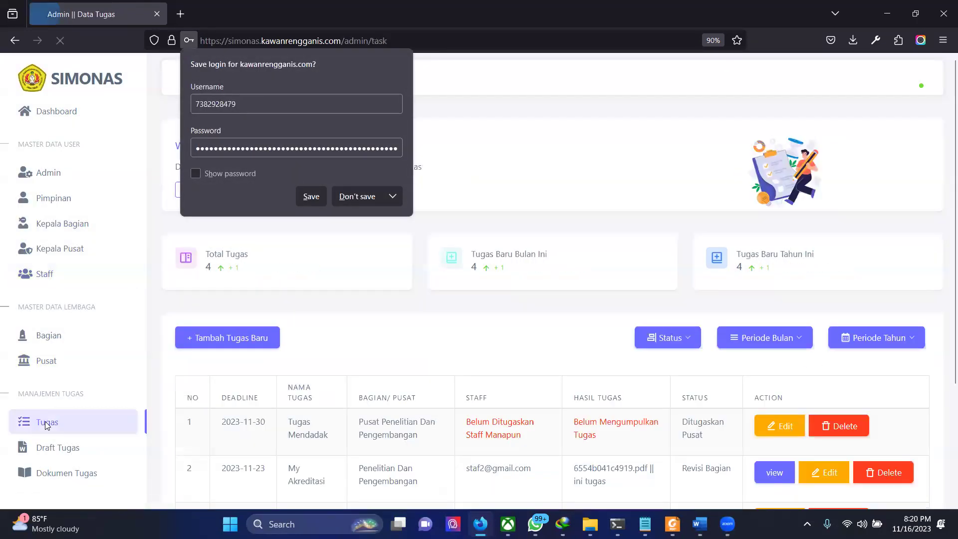
{"action": "left_click", "coordinate": [432, 353]}
{"action": "scroll", "coordinate": [399, 299], "scroll_direction": "down", "scroll_amount": 2}
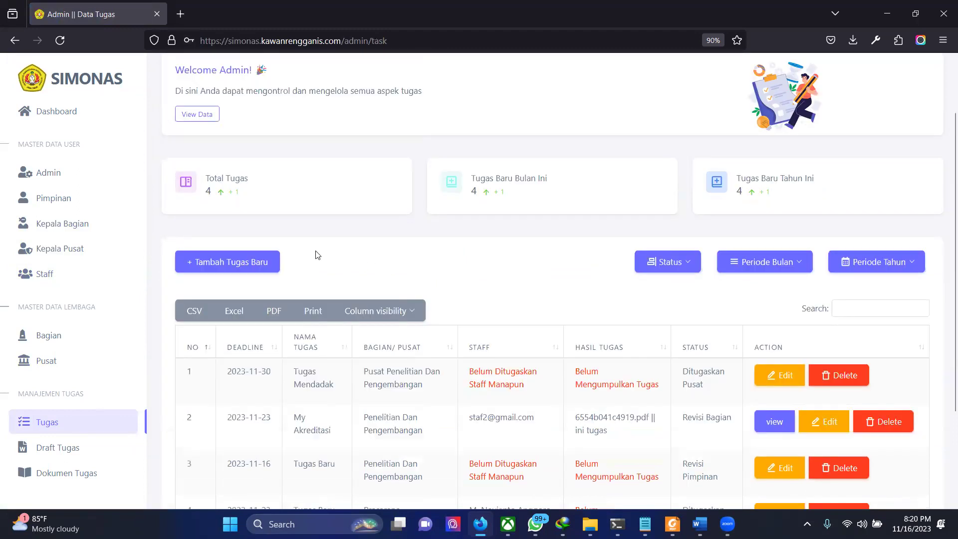
{"action": "left_click", "coordinate": [249, 261]}
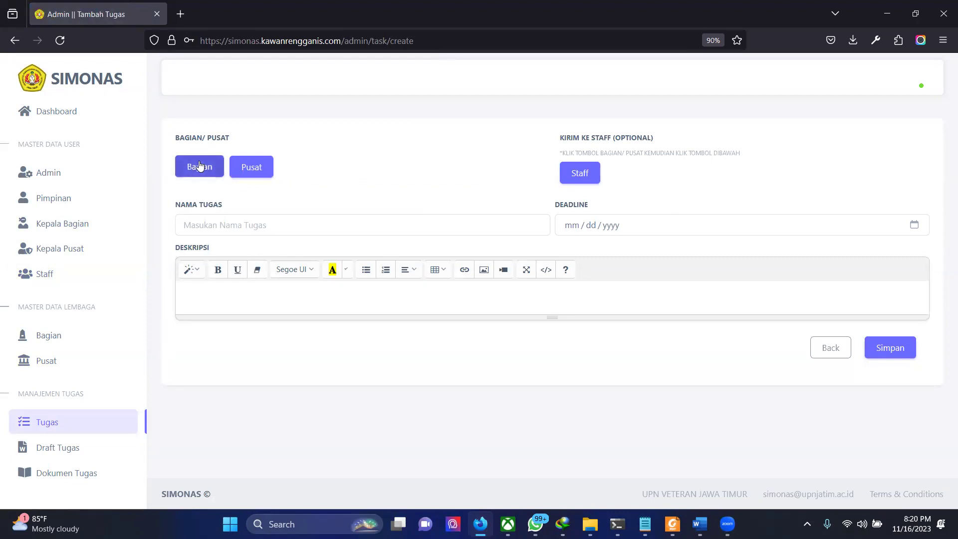
Step: Assign the task to bagian Pengabdian Masyarakat and Staff Pengabdian Masyarakat
{"action": "left_click", "coordinate": [199, 166]}
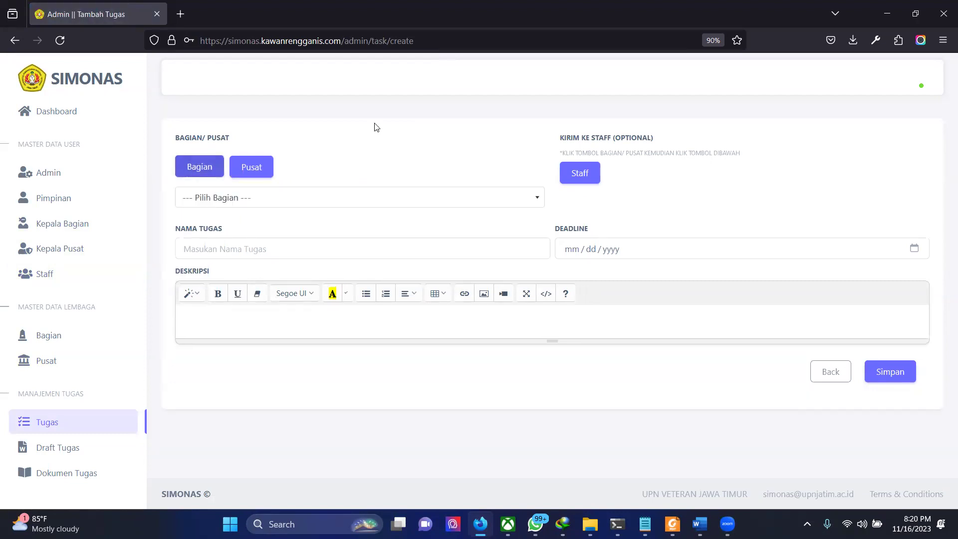
{"action": "left_click", "coordinate": [595, 173]}
{"action": "left_click", "coordinate": [511, 197]}
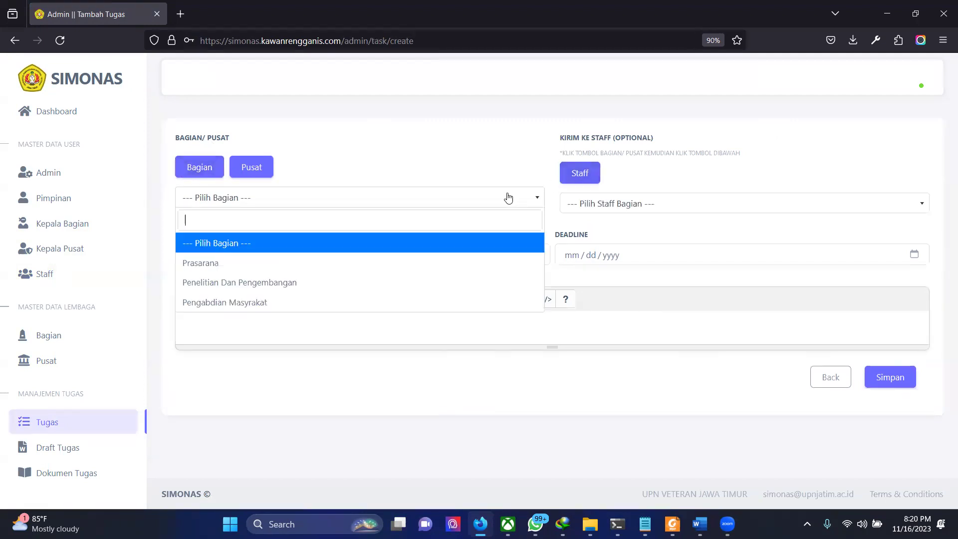
{"action": "left_click", "coordinate": [345, 302]}
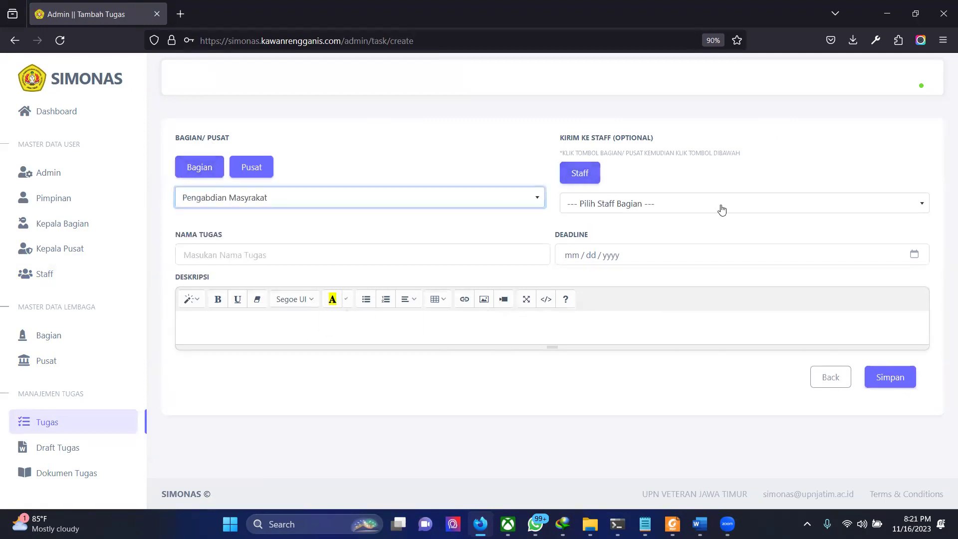
{"action": "left_click", "coordinate": [721, 209]}
{"action": "left_click", "coordinate": [677, 270]}
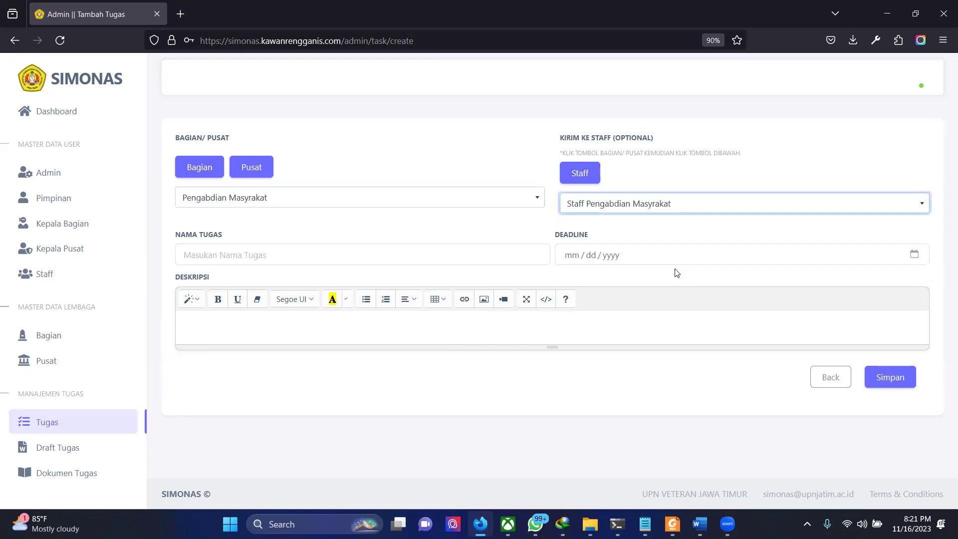
Step: Name it 'Tugas Pengabdian Masyarakat', due 11/17/2023, description 'Ini Tugas', and save
{"action": "left_click", "coordinate": [383, 255]}
{"action": "type", "text": "Tugas"}
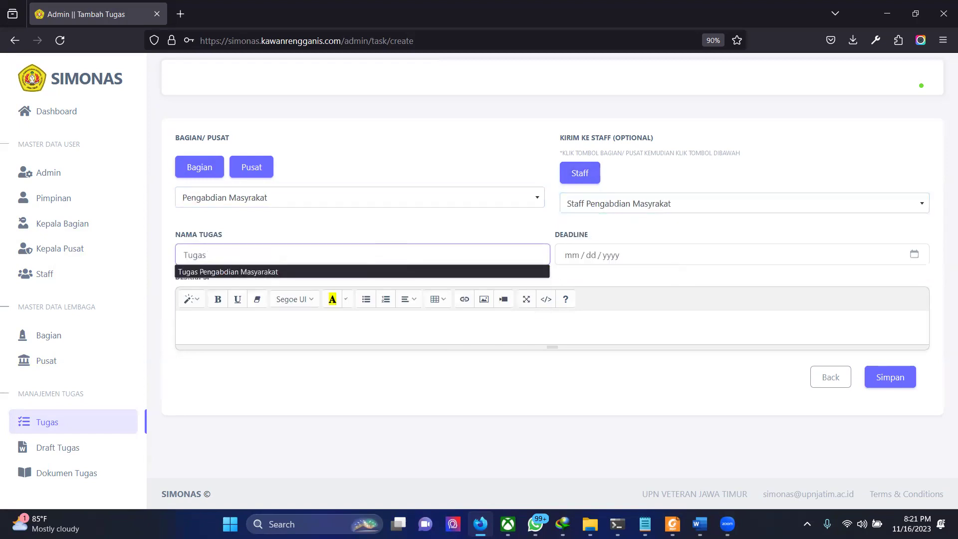
{"action": "key", "text": "Down"}
{"action": "key", "text": "Return"}
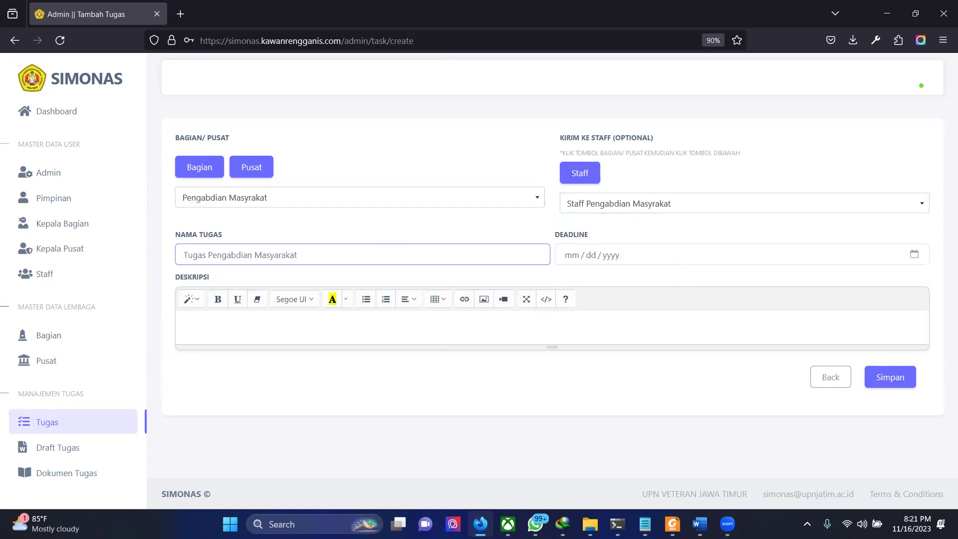
{"action": "left_click", "coordinate": [914, 254]}
{"action": "left_click", "coordinate": [914, 255]}
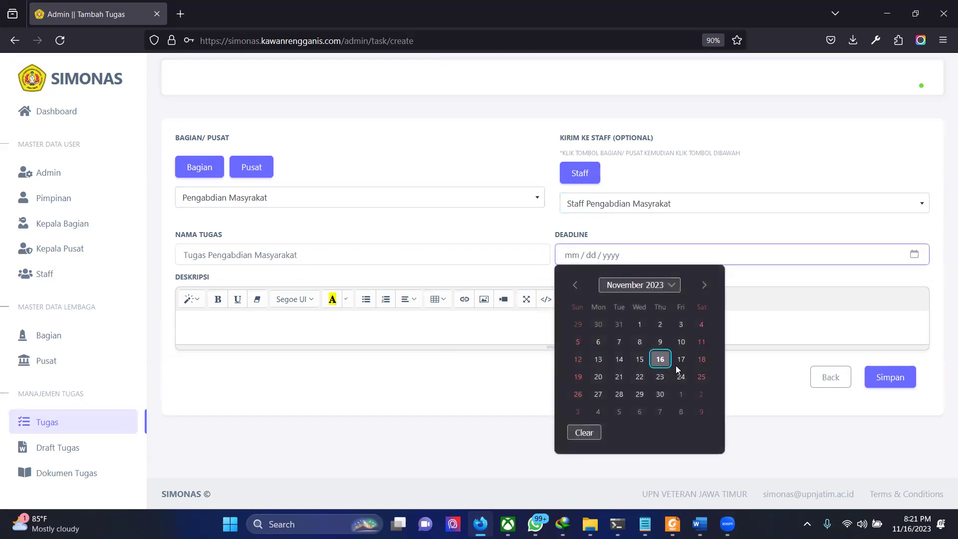
{"action": "left_click", "coordinate": [681, 359]}
{"action": "left_click", "coordinate": [514, 327]}
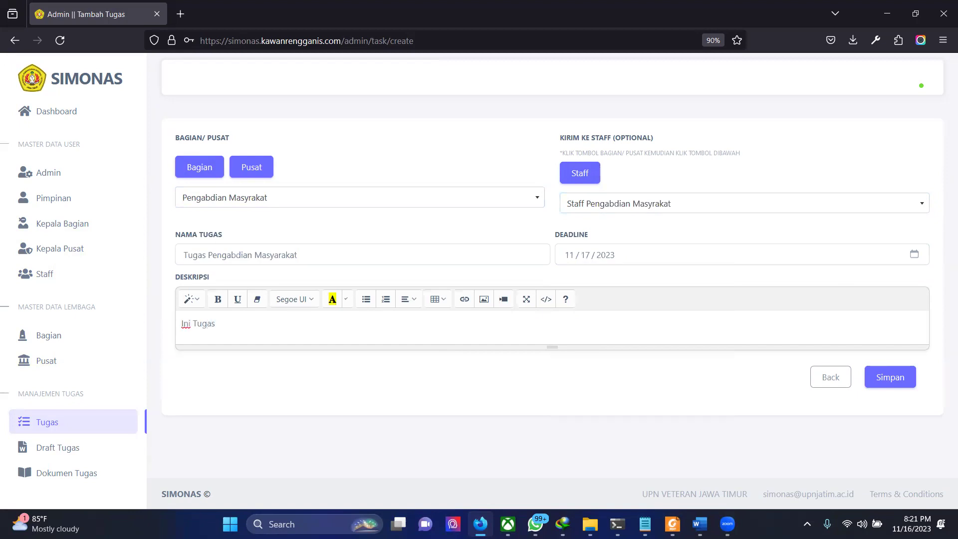
{"action": "left_click", "coordinate": [896, 379]}
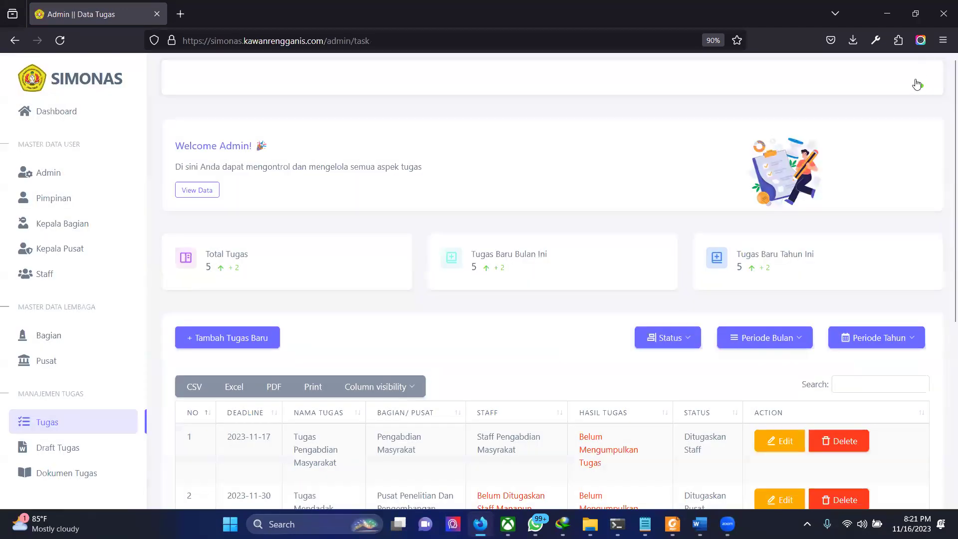
{"action": "left_click", "coordinate": [917, 84]}
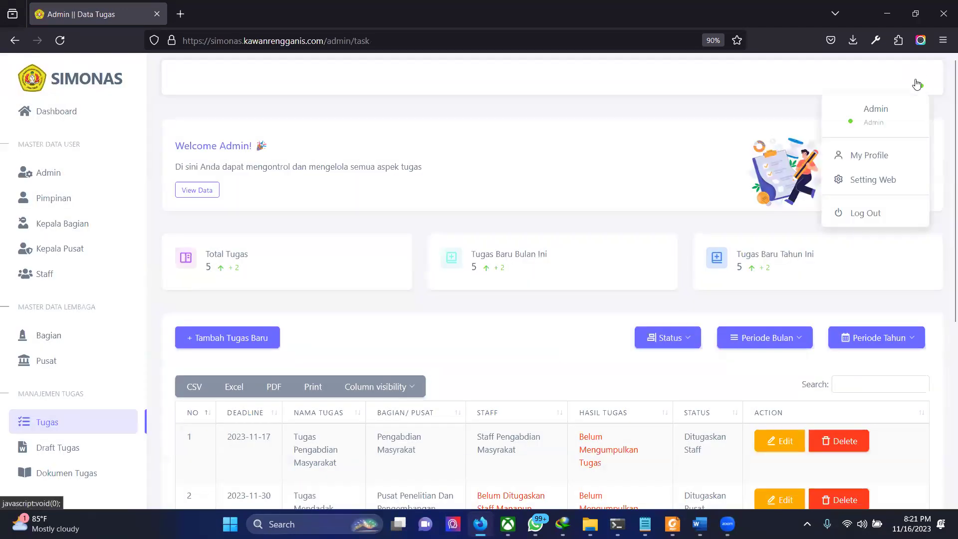
{"action": "left_click", "coordinate": [856, 214]}
{"action": "left_click", "coordinate": [524, 277]}
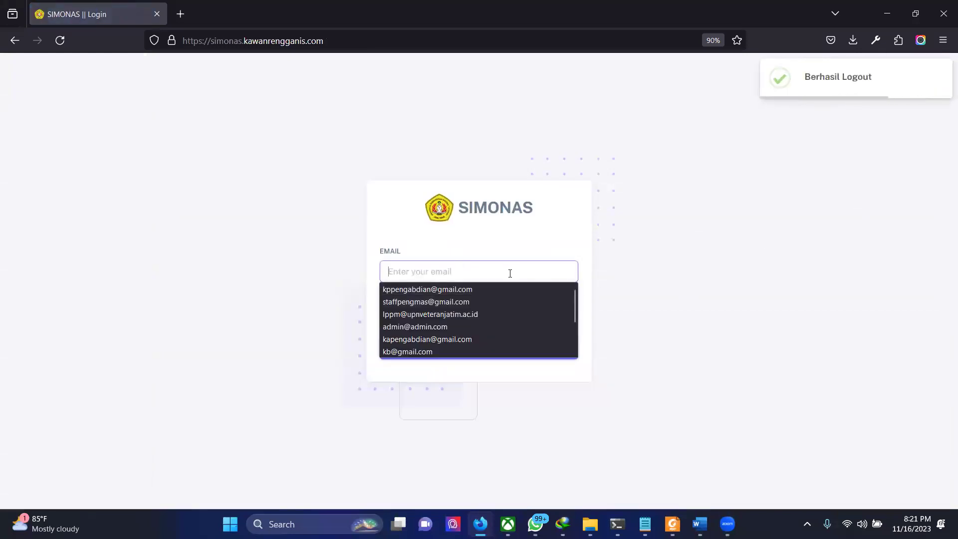
{"action": "type", "text": "s"}
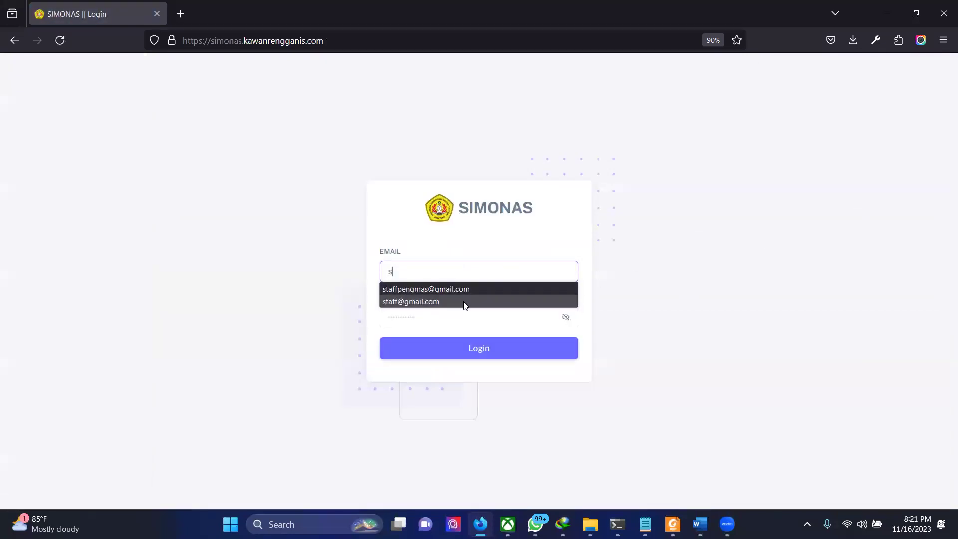
{"action": "left_click", "coordinate": [462, 302]}
{"action": "left_click", "coordinate": [444, 312]}
{"action": "type", "text": "pass1"}
{"action": "key", "text": "Return"}
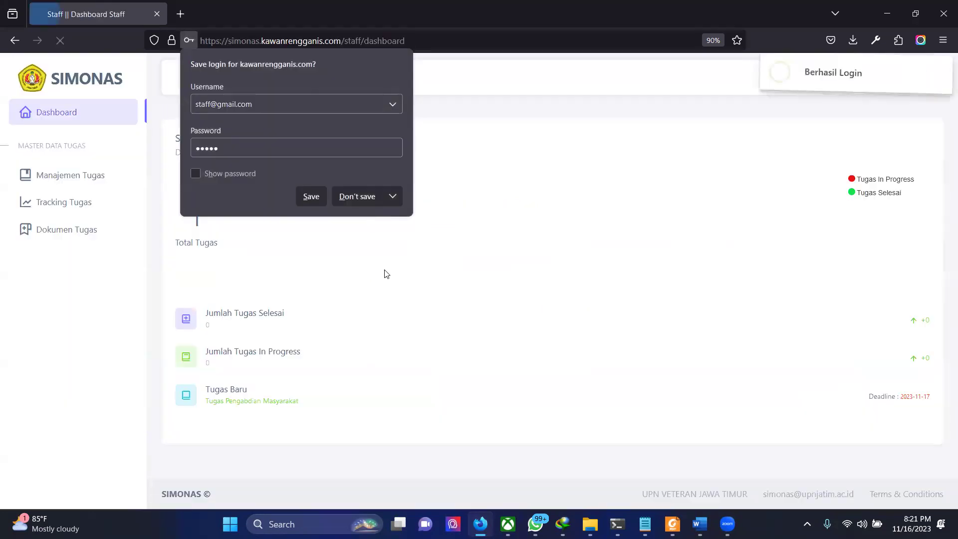
{"action": "left_click", "coordinate": [357, 196]}
{"action": "left_click", "coordinate": [75, 176]}
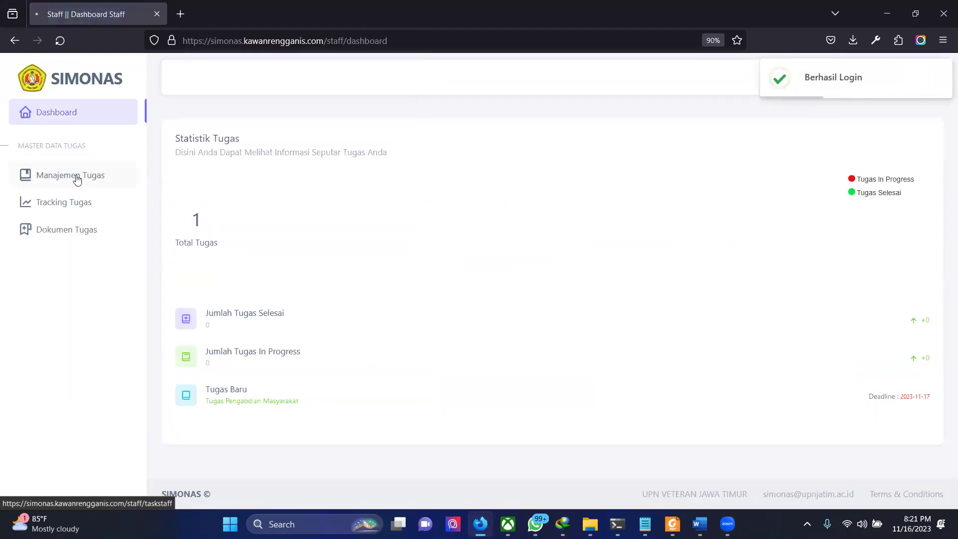
{"action": "scroll", "coordinate": [646, 325], "scroll_direction": "down", "scroll_amount": 1}
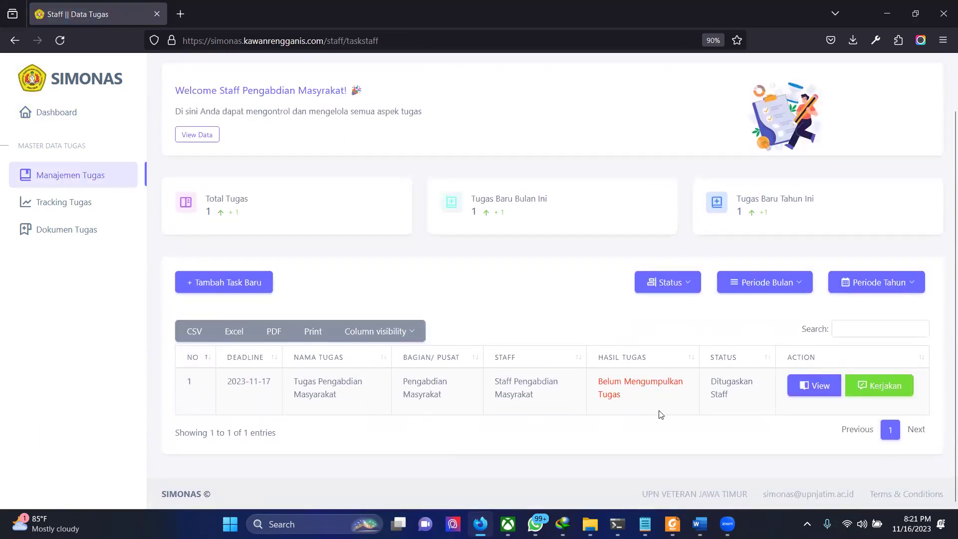
{"action": "left_click", "coordinate": [817, 395]}
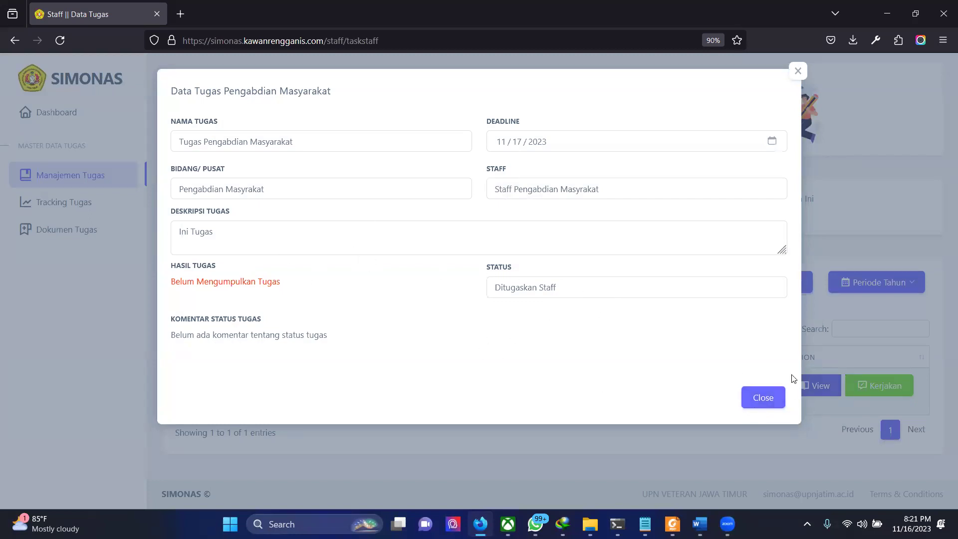
{"action": "left_click", "coordinate": [762, 399]}
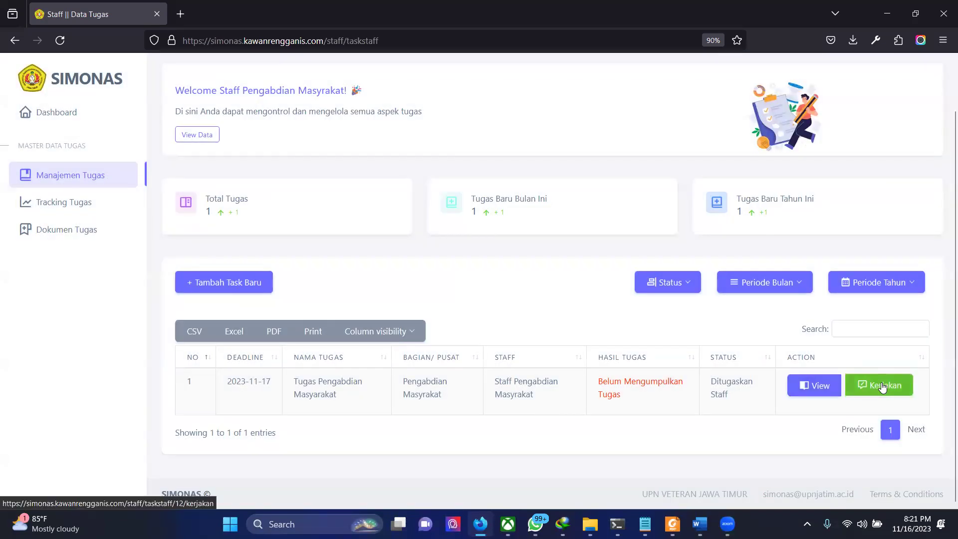
{"action": "left_click", "coordinate": [882, 383]}
{"action": "left_click", "coordinate": [181, 290]}
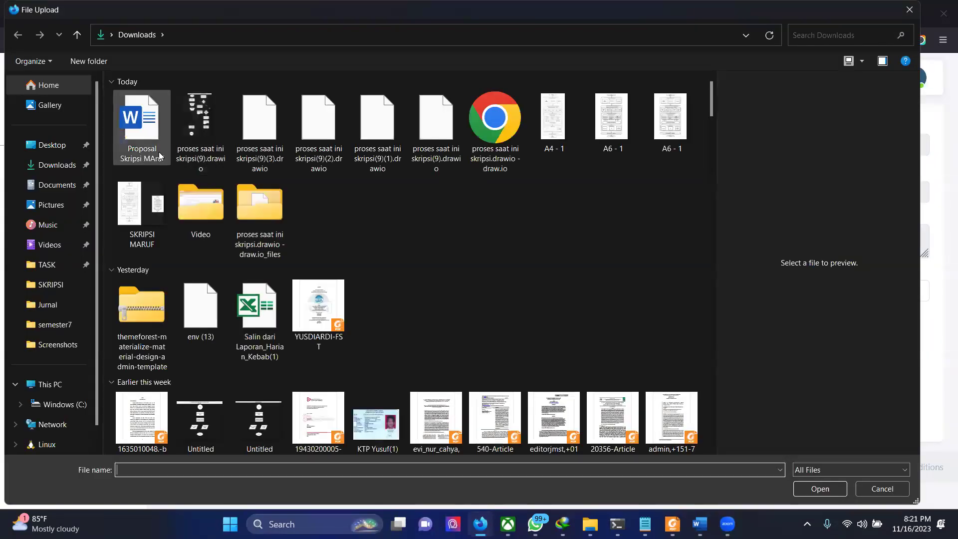
{"action": "scroll", "coordinate": [338, 361], "scroll_direction": "down", "scroll_amount": 5}
{"action": "scroll", "coordinate": [337, 362], "scroll_direction": "down", "scroll_amount": 6}
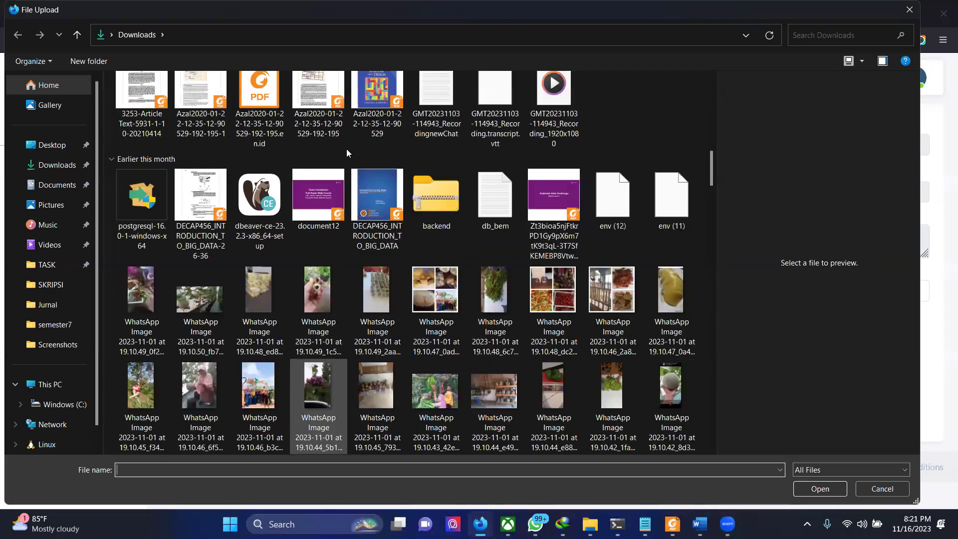
{"action": "left_click", "coordinate": [131, 103]}
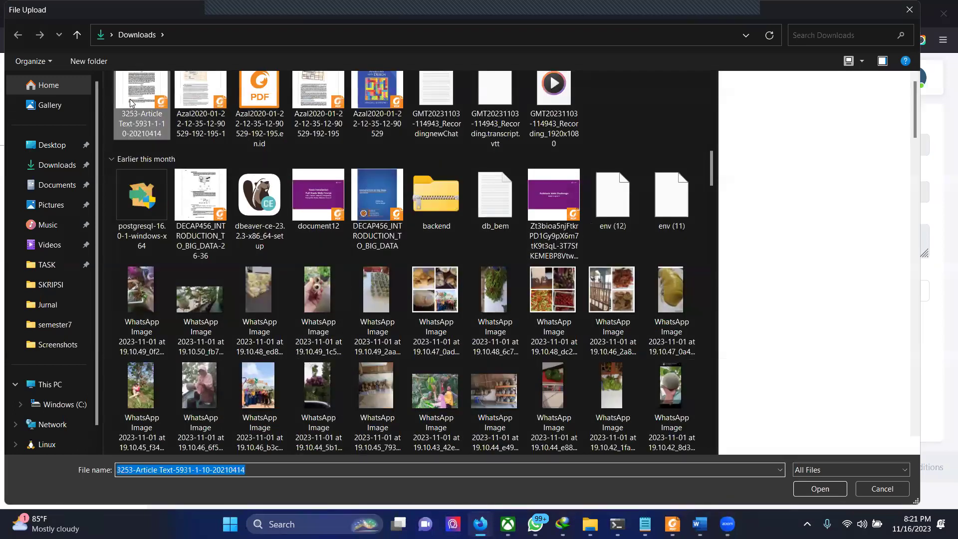
{"action": "double_click", "coordinate": [131, 103]}
Step: Send the task to Bagian with the note 'tugas telah deselasikan' and submit it
{"action": "left_click", "coordinate": [241, 386]}
{"action": "left_click", "coordinate": [214, 327]}
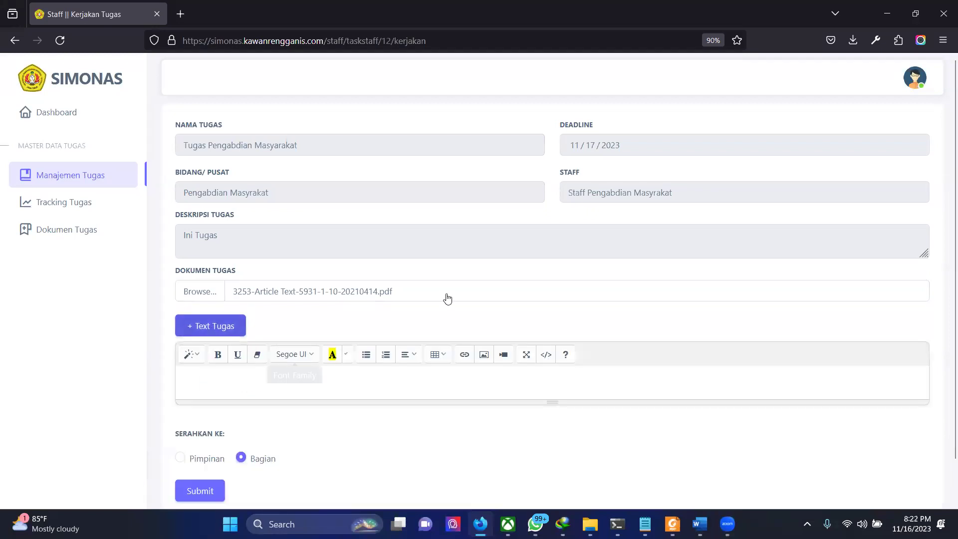
{"action": "left_click", "coordinate": [271, 376]}
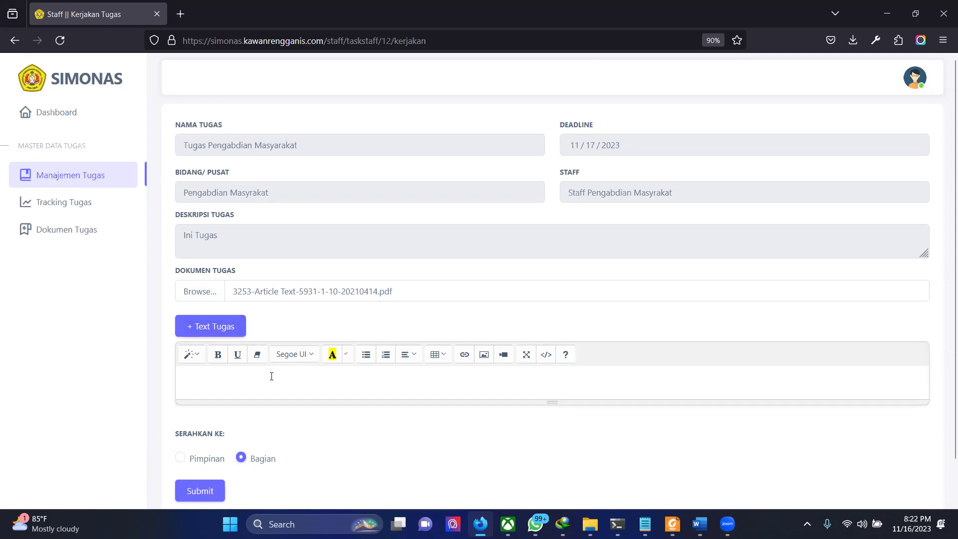
{"action": "type", "text": "tu"}
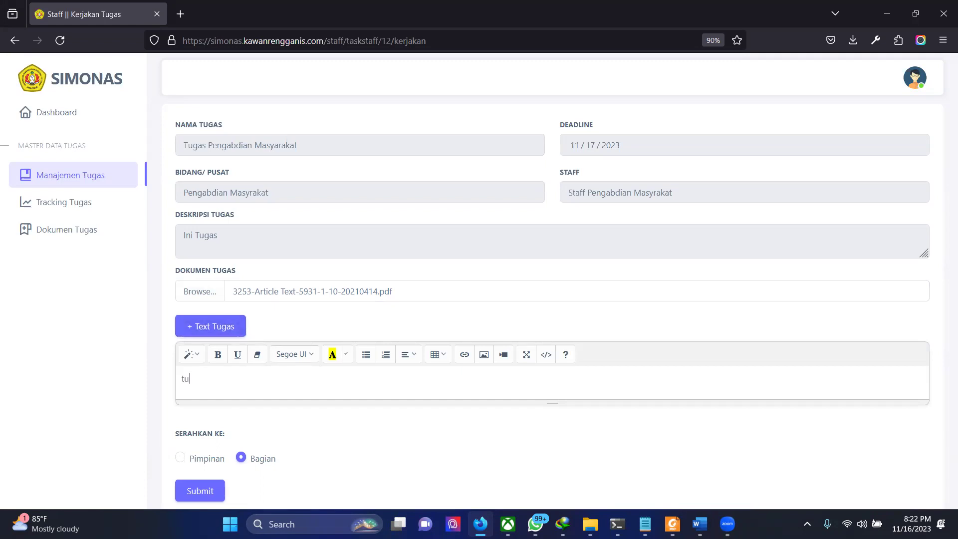
{"action": "type", "text": "gas telah de"}
{"action": "type", "text": "selasikan"}
{"action": "scroll", "coordinate": [549, 279], "scroll_direction": "down", "scroll_amount": 1}
{"action": "left_click", "coordinate": [196, 448]}
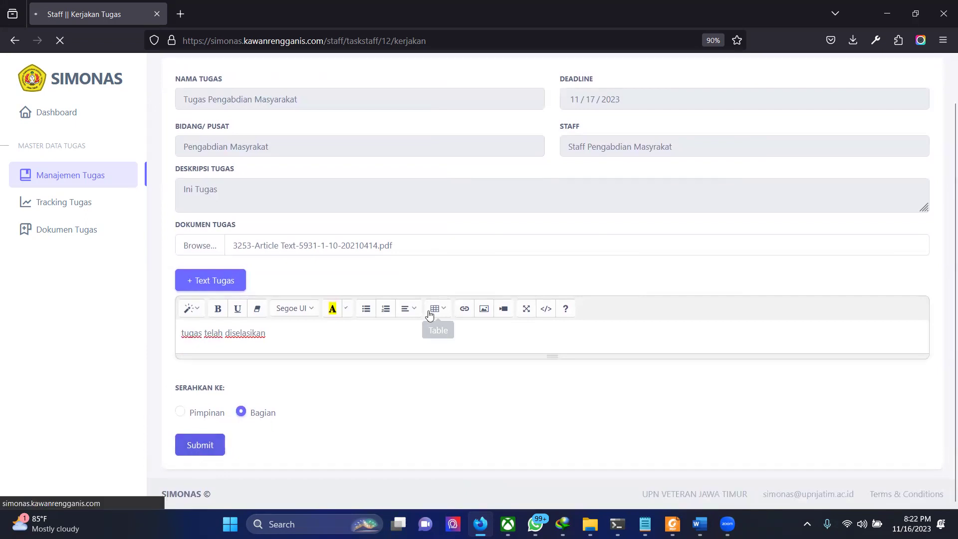
{"action": "scroll", "coordinate": [428, 312], "scroll_direction": "up", "scroll_amount": 1}
{"action": "scroll", "coordinate": [430, 314], "scroll_direction": "down", "scroll_amount": 1}
{"action": "scroll", "coordinate": [429, 315], "scroll_direction": "up", "scroll_amount": 1}
{"action": "scroll", "coordinate": [429, 315], "scroll_direction": "down", "scroll_amount": 1}
{"action": "left_click", "coordinate": [188, 444]}
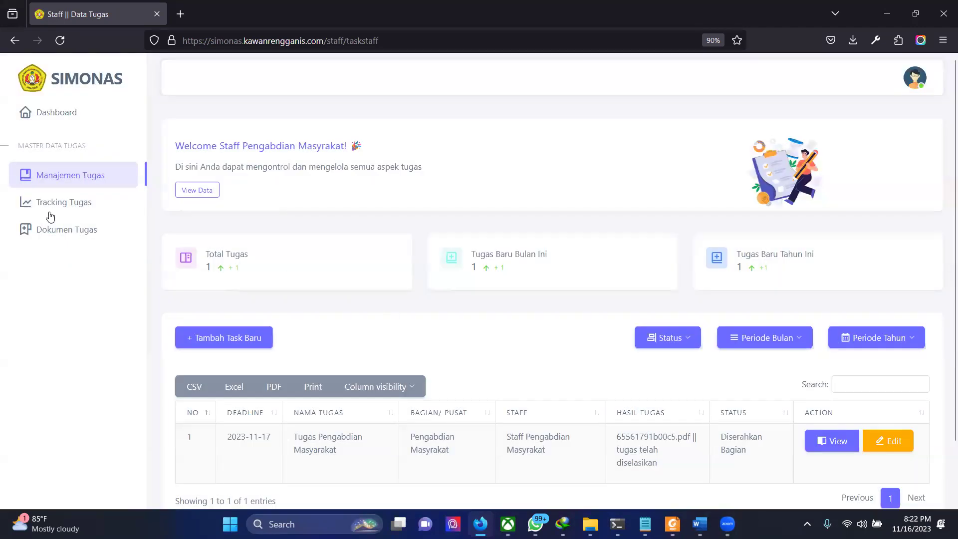
Step: Look over Tracking Tugas and Dokumen Tugas, then log out of the staff account
{"action": "left_click", "coordinate": [50, 215]}
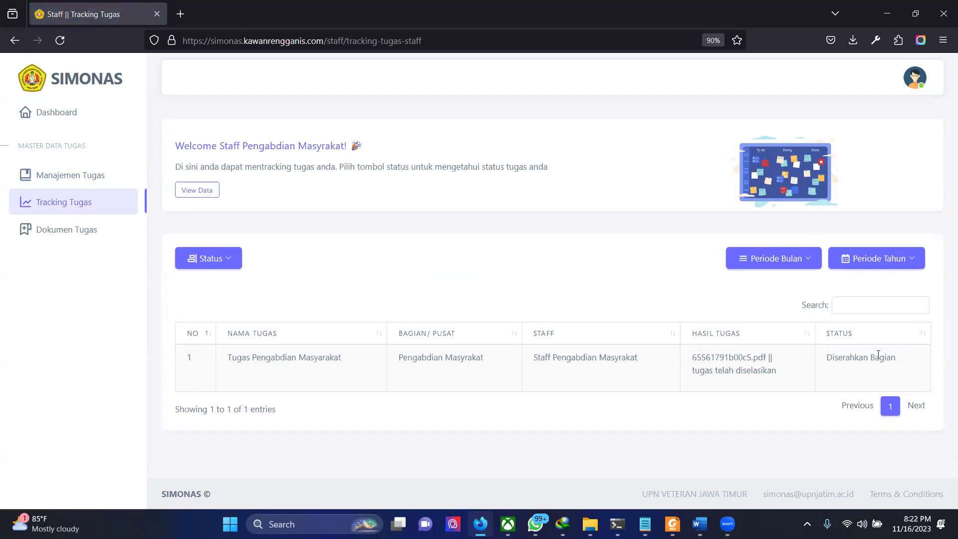
{"action": "left_click", "coordinate": [50, 222]}
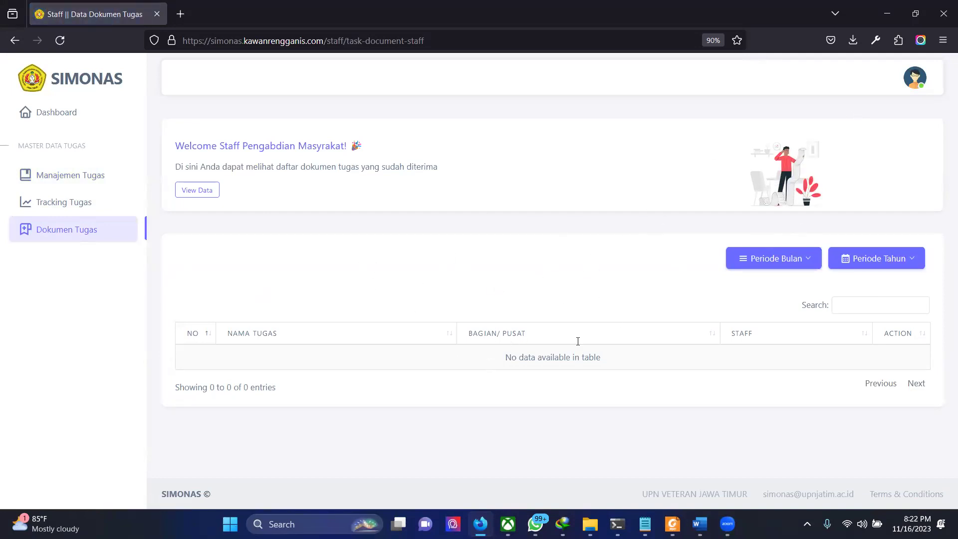
{"action": "left_click", "coordinate": [916, 84]}
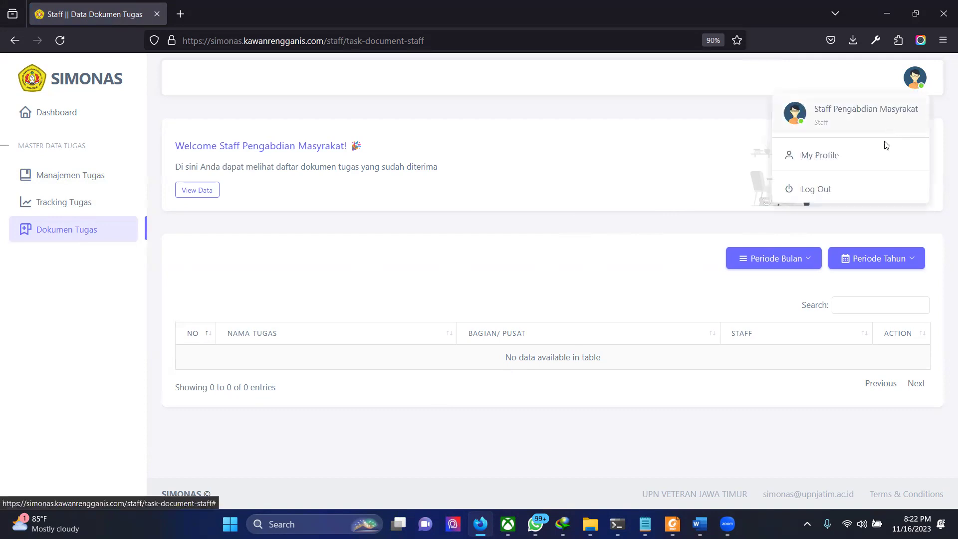
{"action": "left_click", "coordinate": [830, 185]}
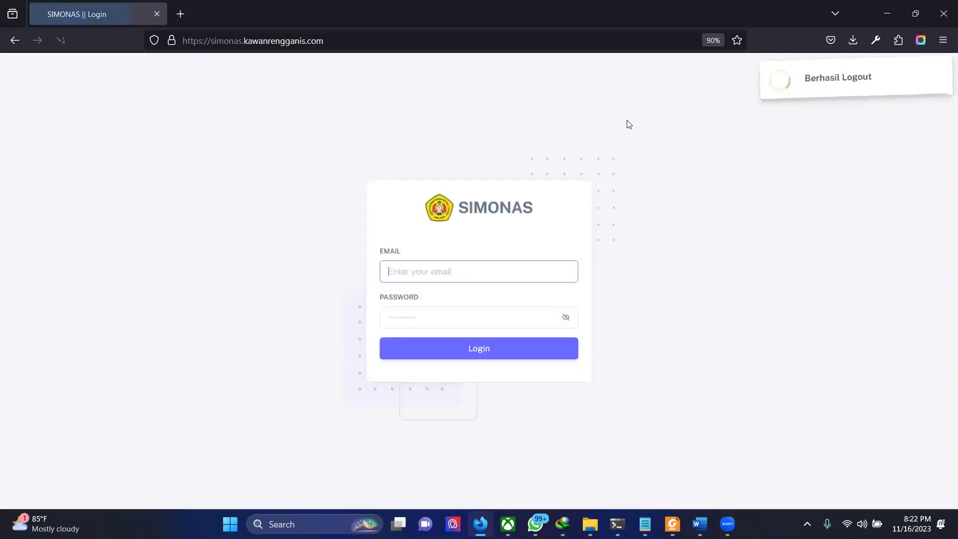
Step: Sign in with the kepala bagian's saved email and password
{"action": "left_click", "coordinate": [487, 263]}
{"action": "type", "text": "kb"}
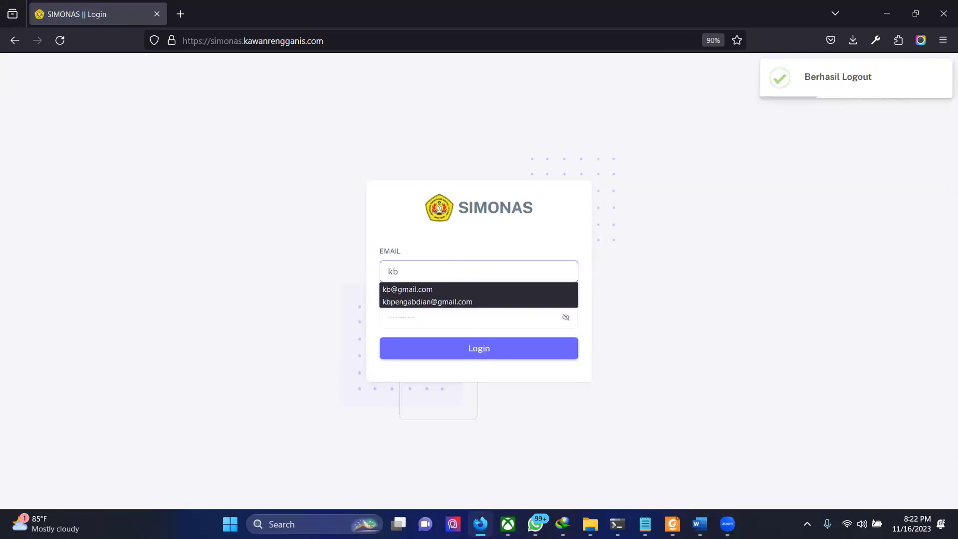
{"action": "key", "text": "Down"}
{"action": "key", "text": "Return"}
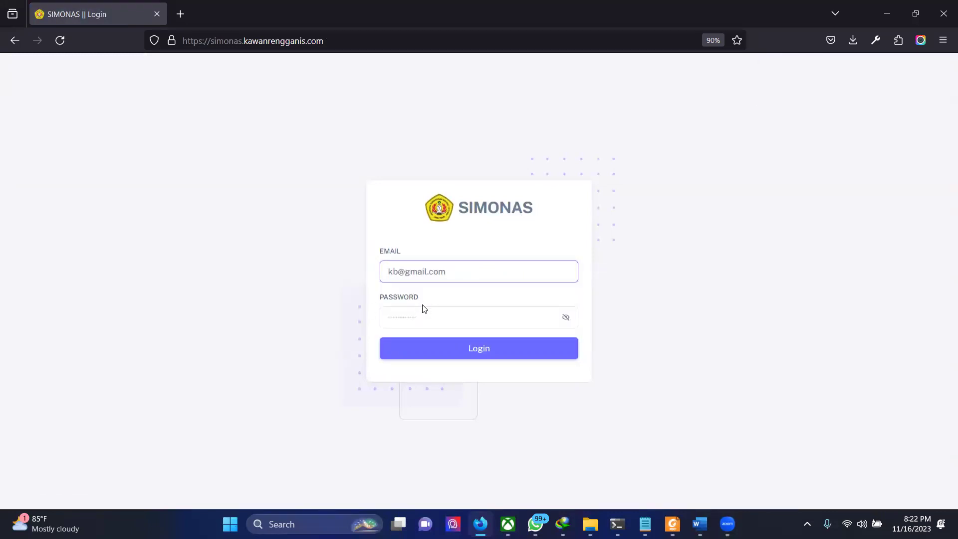
{"action": "left_click", "coordinate": [422, 310]}
{"action": "type", "text": "k"}
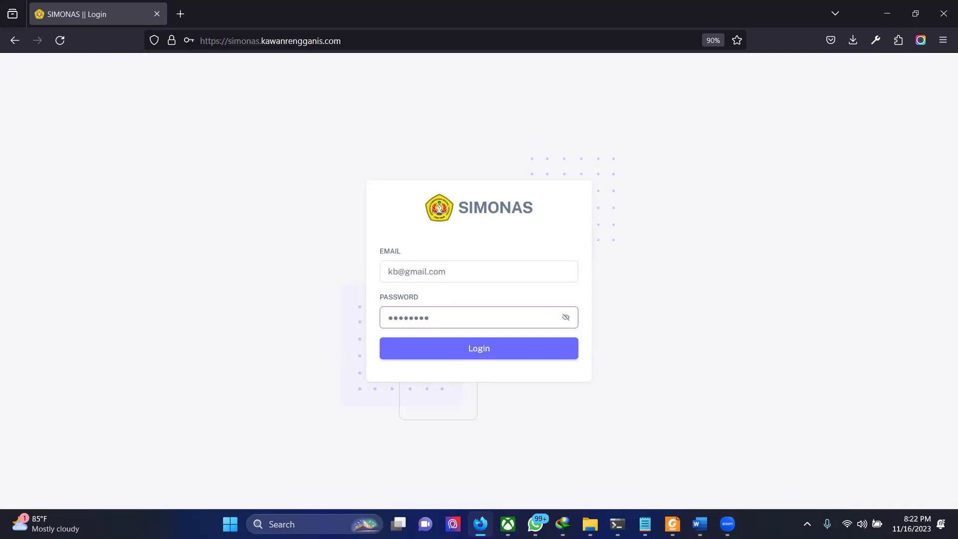
{"action": "key", "text": "BackSpace"}
{"action": "key", "text": "BackSpace"}
{"action": "key", "text": "BackSpace"}
{"action": "key", "text": "BackSpace"}
{"action": "type", "text": "345"}
{"action": "key", "text": "Return"}
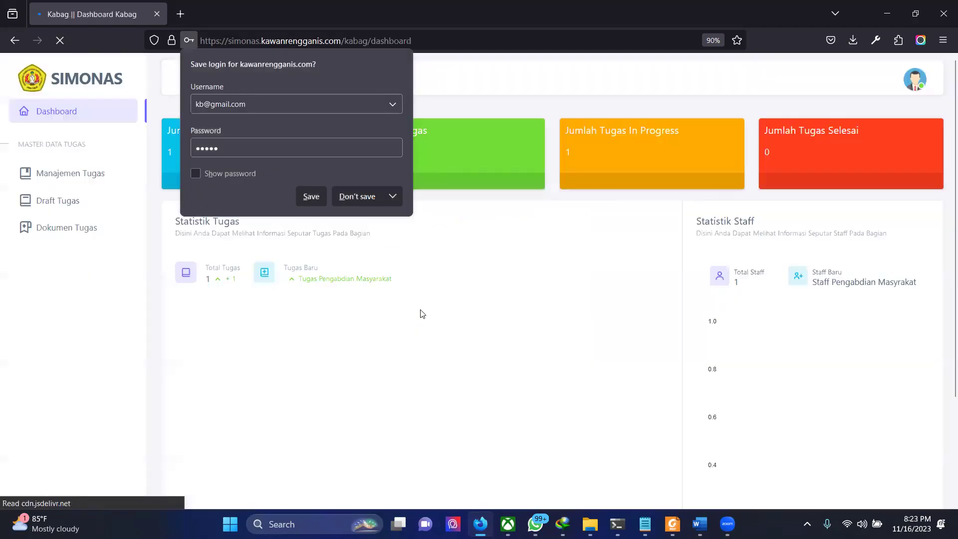
Step: Decline saving the login and show the Manajemen Tugas list
{"action": "left_click", "coordinate": [369, 199]}
{"action": "scroll", "coordinate": [435, 339], "scroll_direction": "down", "scroll_amount": 3}
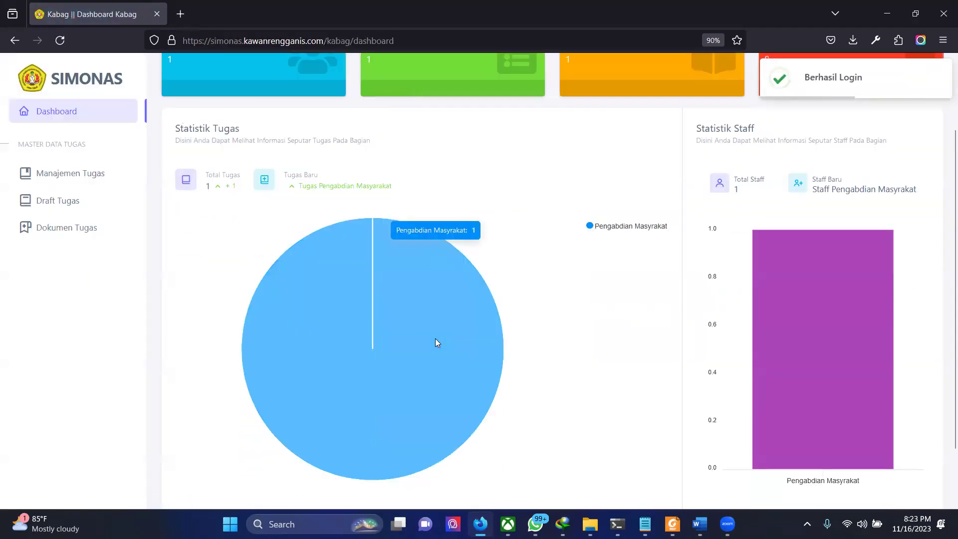
{"action": "left_click", "coordinate": [63, 172]}
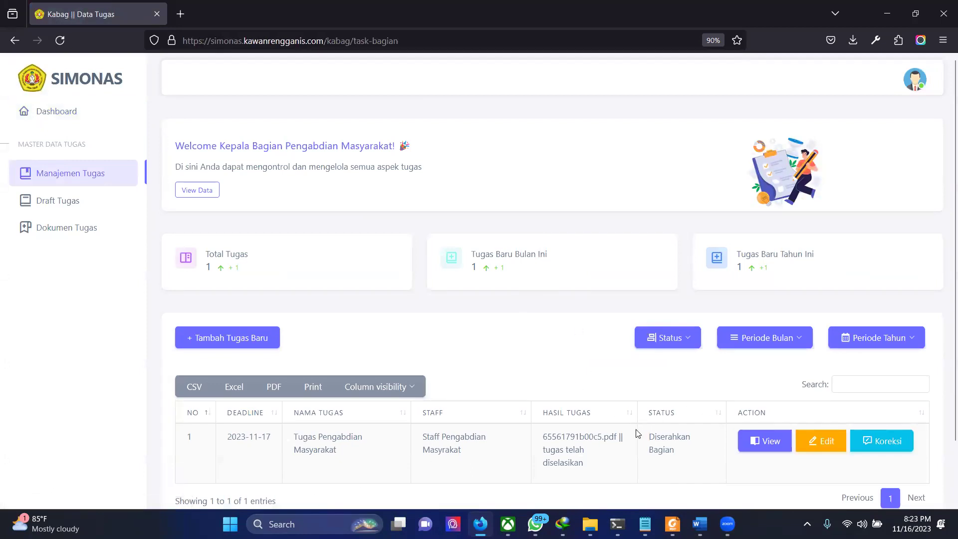
Step: View the submitted task's details and open its Hasil Tugas PDF in a new tab
{"action": "scroll", "coordinate": [634, 434], "scroll_direction": "down", "scroll_amount": 2}
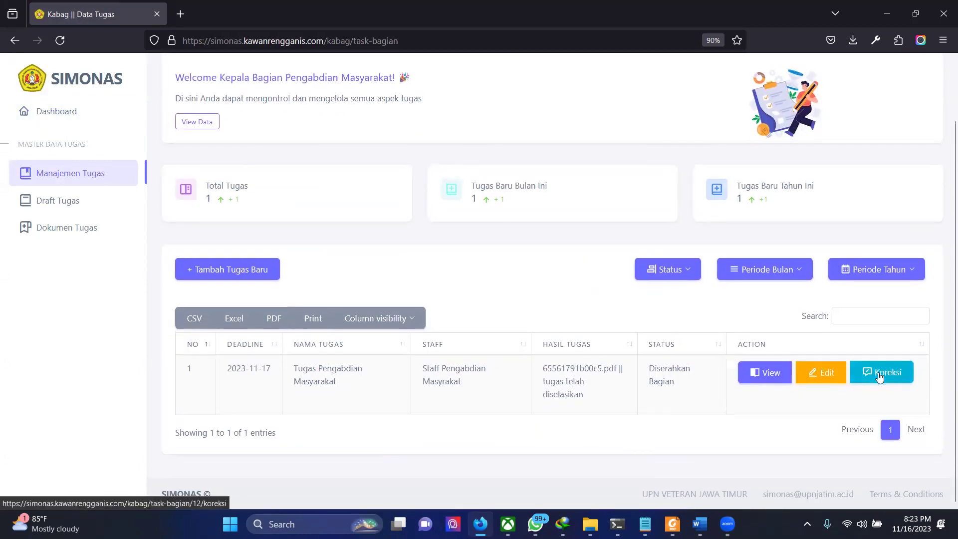
{"action": "left_click", "coordinate": [757, 375]}
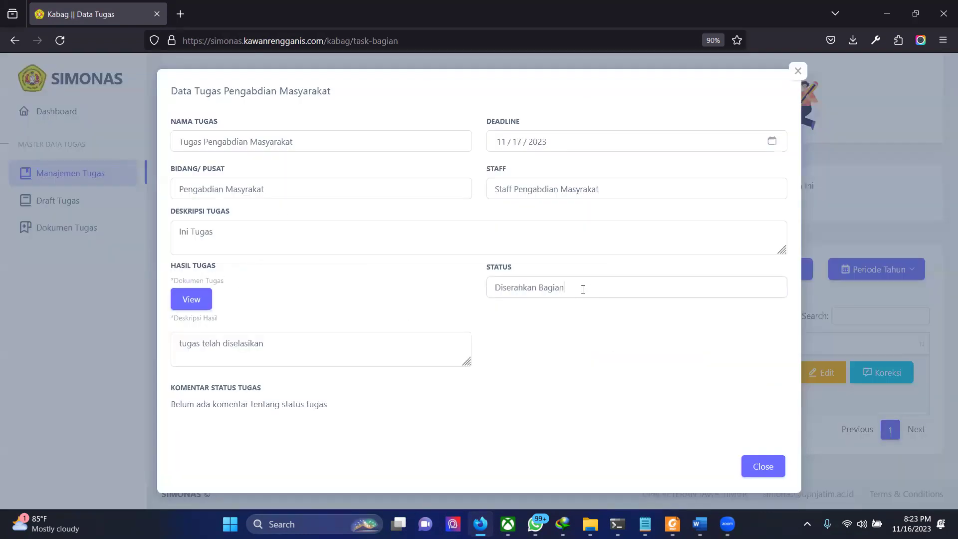
{"action": "left_click", "coordinate": [354, 292]}
{"action": "left_click", "coordinate": [193, 301]}
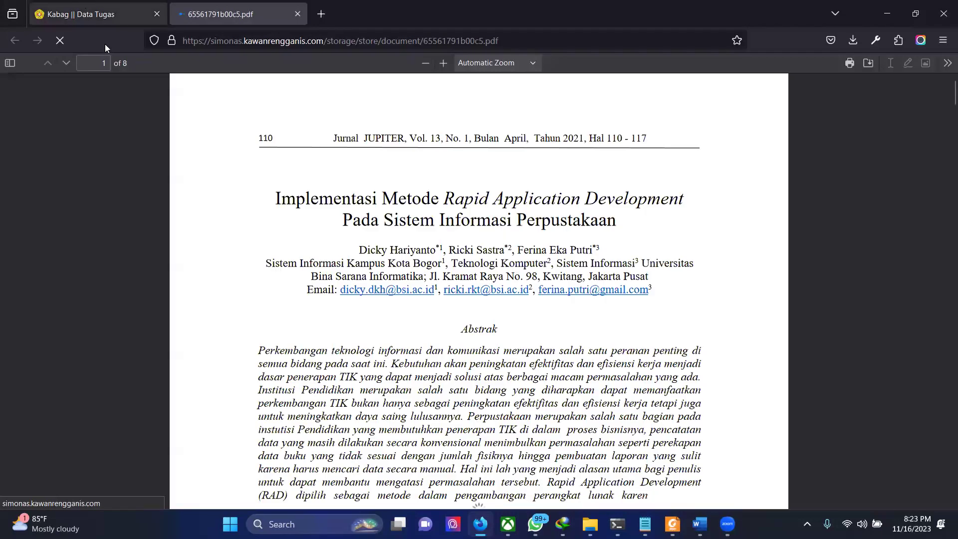
{"action": "scroll", "coordinate": [174, 227], "scroll_direction": "down", "scroll_amount": 15}
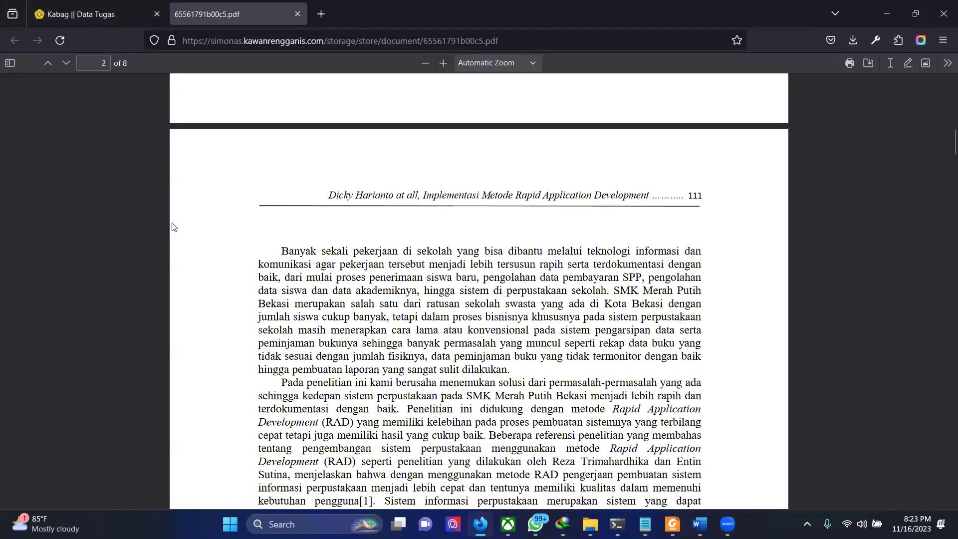
{"action": "scroll", "coordinate": [174, 227], "scroll_direction": "down", "scroll_amount": 20}
Step: Return to the task list, close the details, and open the Koreksi form
{"action": "left_click", "coordinate": [124, 12]}
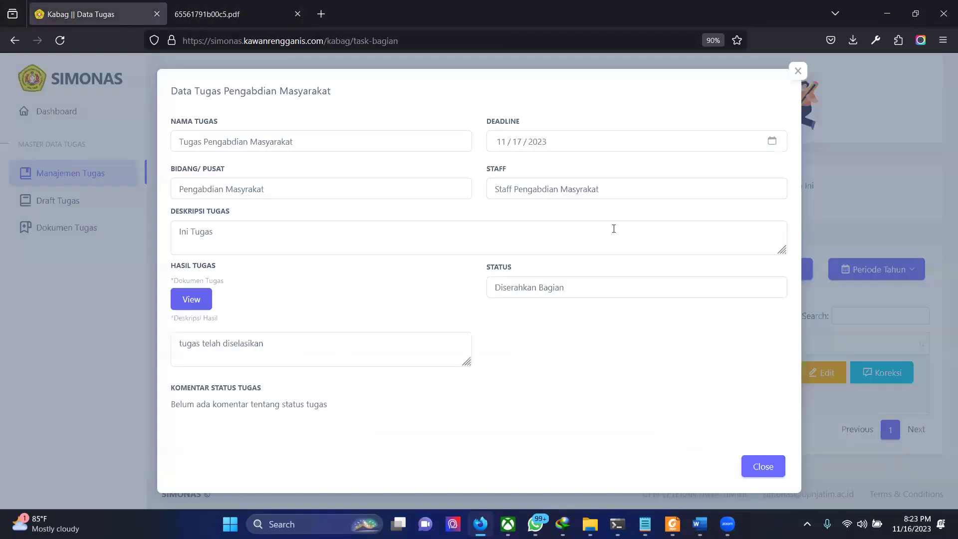
{"action": "left_click", "coordinate": [768, 468]}
{"action": "left_click", "coordinate": [871, 384]}
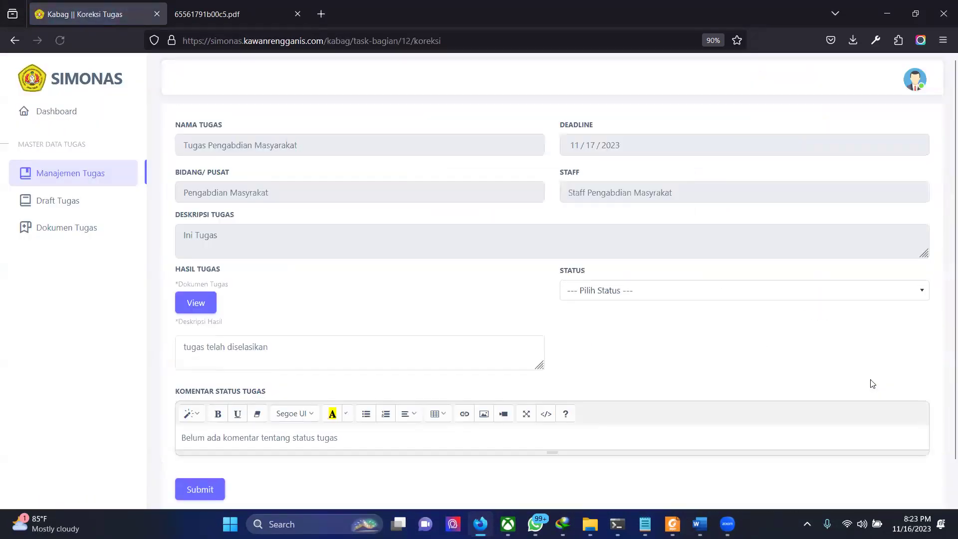
Step: Set the task status to Diterima
{"action": "left_click", "coordinate": [744, 296]}
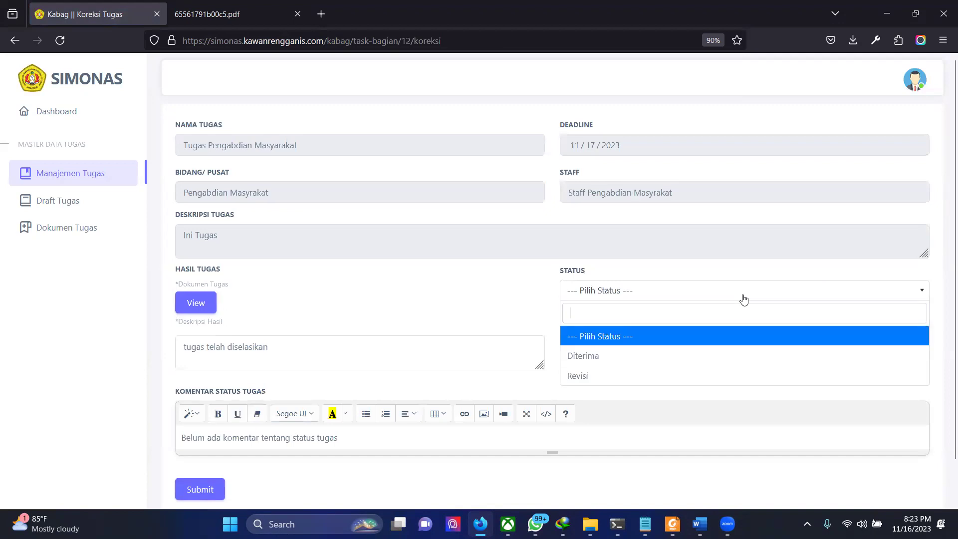
{"action": "left_click", "coordinate": [694, 394]}
{"action": "left_click", "coordinate": [683, 292]}
{"action": "left_click", "coordinate": [603, 376]}
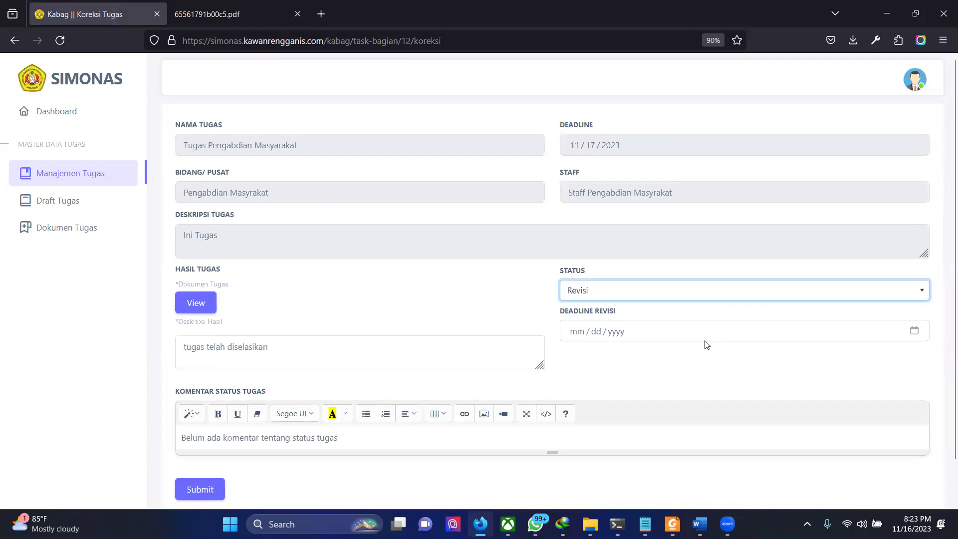
{"action": "left_click", "coordinate": [635, 291]}
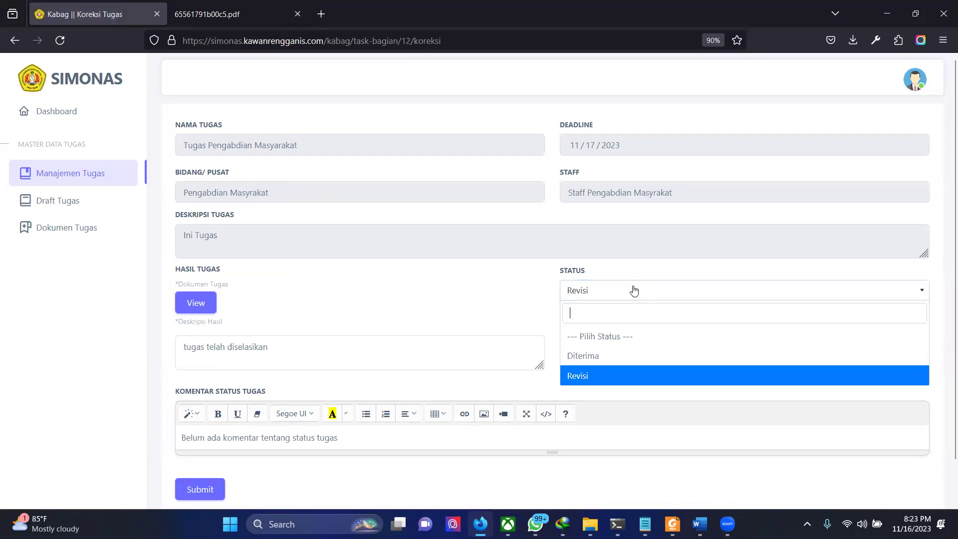
{"action": "left_click", "coordinate": [596, 356]}
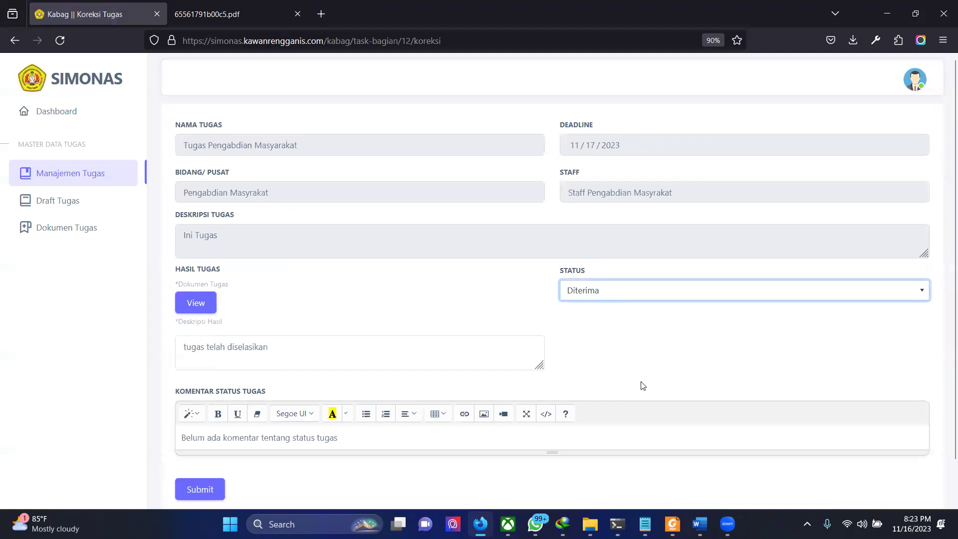
{"action": "scroll", "coordinate": [643, 385], "scroll_direction": "down", "scroll_amount": 1}
Step: Replace the status comment with 'Tugas telah di terima' and submit the correction
{"action": "triple_click", "coordinate": [460, 395]}
{"action": "type", "text": "\\"}
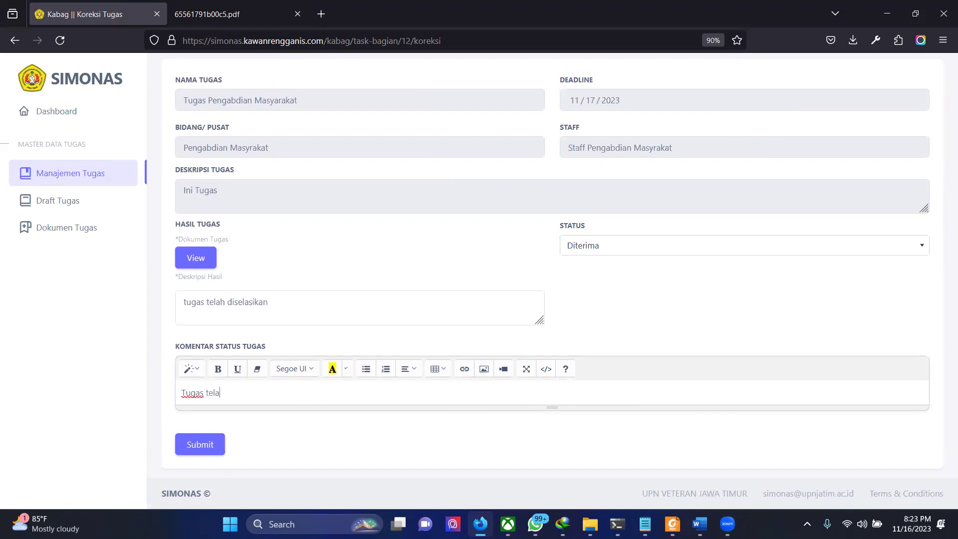
{"action": "type", "text": "rima"}
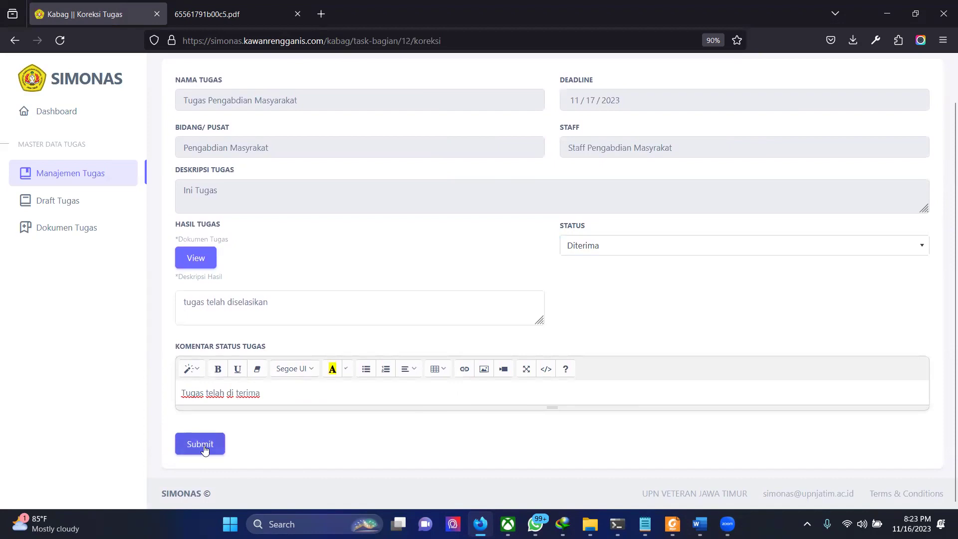
{"action": "left_click", "coordinate": [205, 448]}
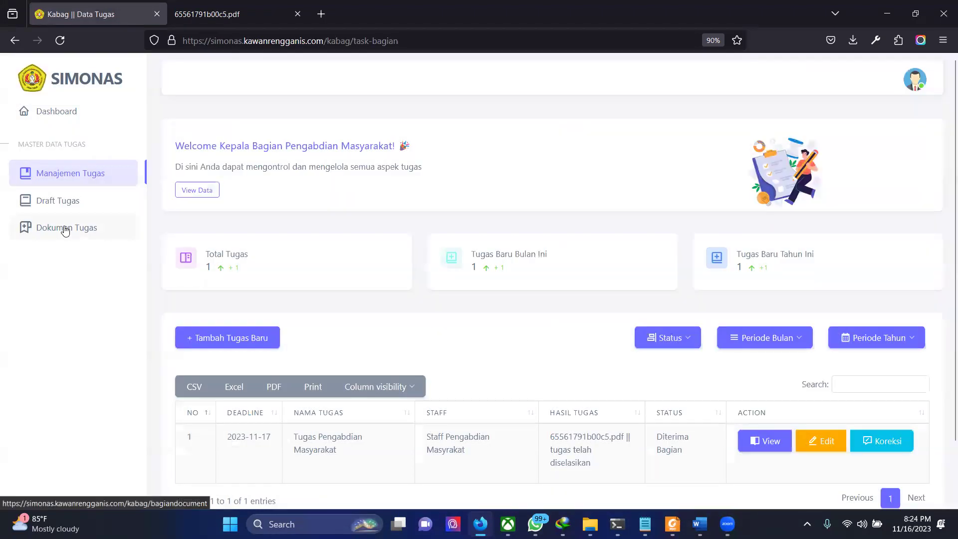
Step: Check Dokumen Tugas and Draft Tugas, then log out of the kepala bagian account
{"action": "left_click", "coordinate": [65, 229]}
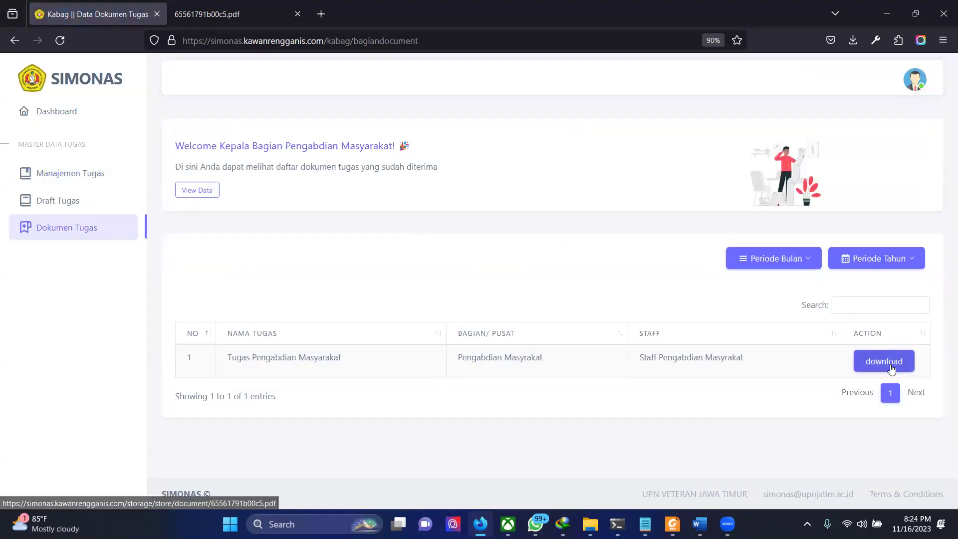
{"action": "left_click", "coordinate": [87, 200]}
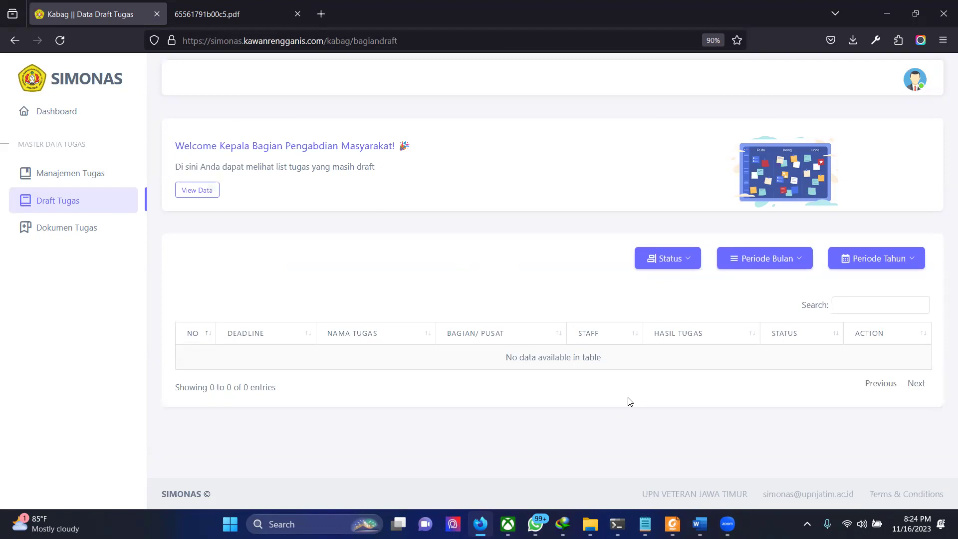
{"action": "left_click", "coordinate": [911, 84]}
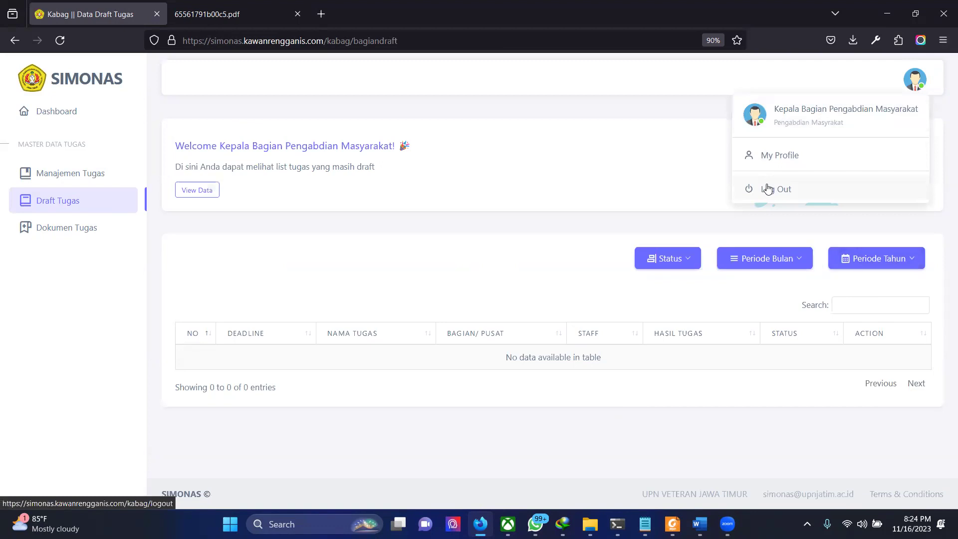
{"action": "left_click", "coordinate": [767, 188]}
{"action": "left_click", "coordinate": [436, 265]}
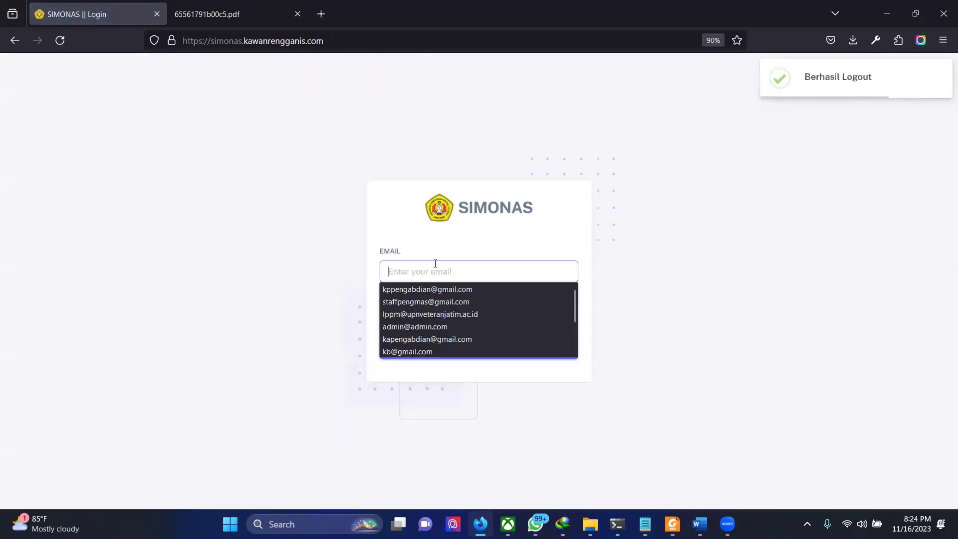
Step: Sign in as kepala pusat with the saved email and password, declining to save the login
{"action": "type", "text": "kp"}
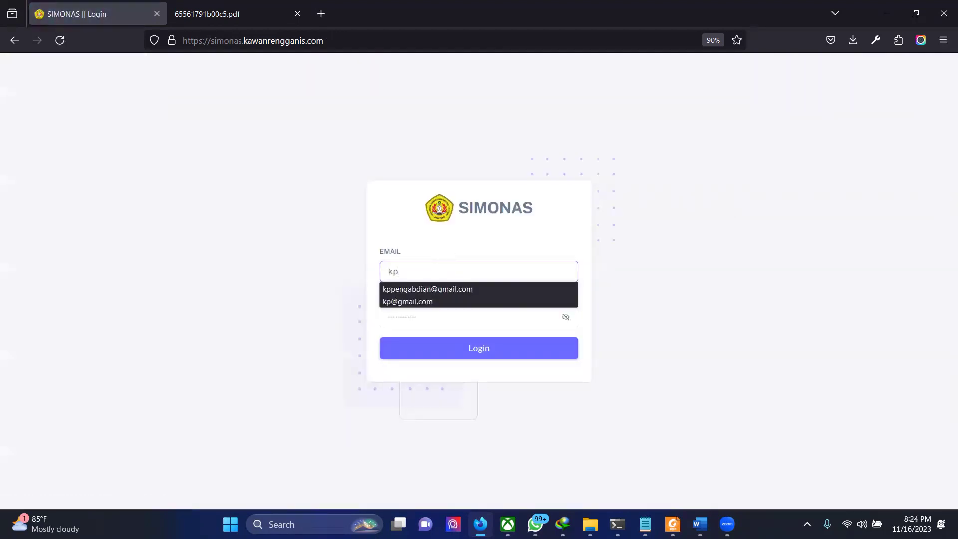
{"action": "key", "text": "Down"}
{"action": "key", "text": "Down"}
{"action": "key", "text": "Return"}
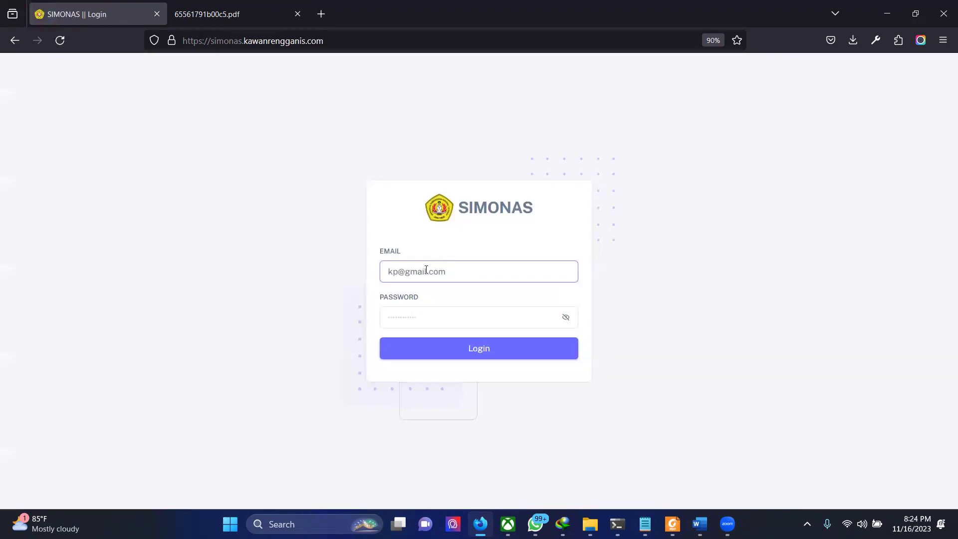
{"action": "left_click", "coordinate": [395, 321]}
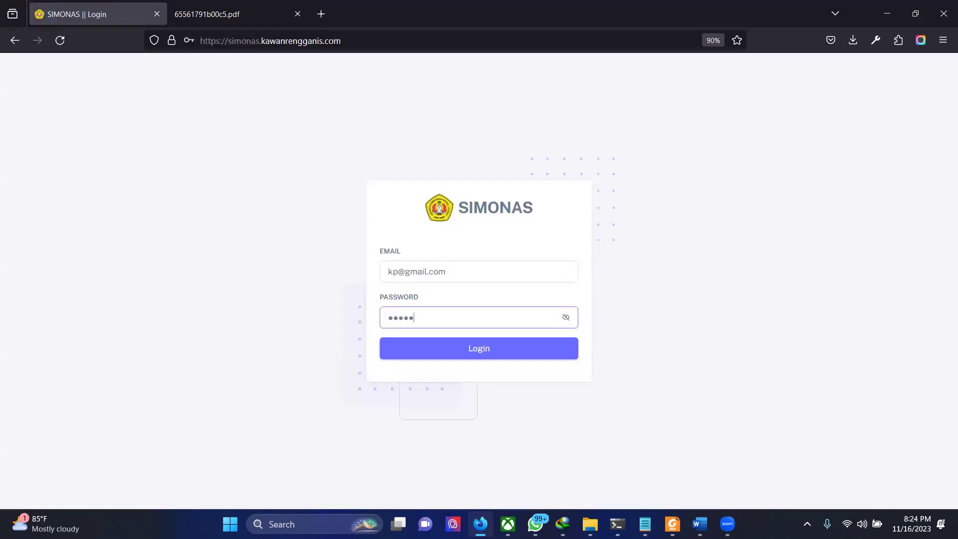
{"action": "key", "text": "Return"}
{"action": "left_click", "coordinate": [355, 196]}
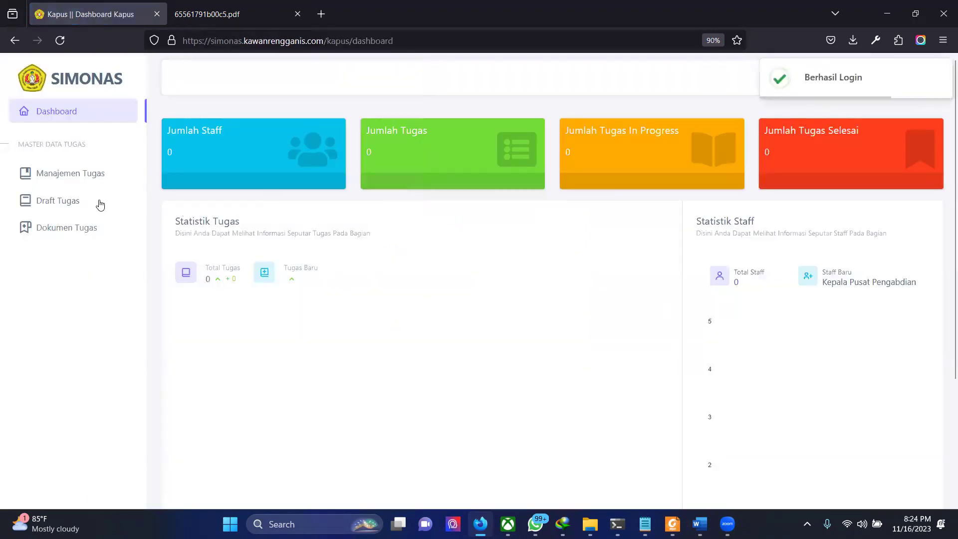
Step: Check Draft Tugas, Dokumen Tugas and Manajemen Tugas, then log out of kepala pusat
{"action": "left_click", "coordinate": [58, 200]}
{"action": "left_click", "coordinate": [59, 233]}
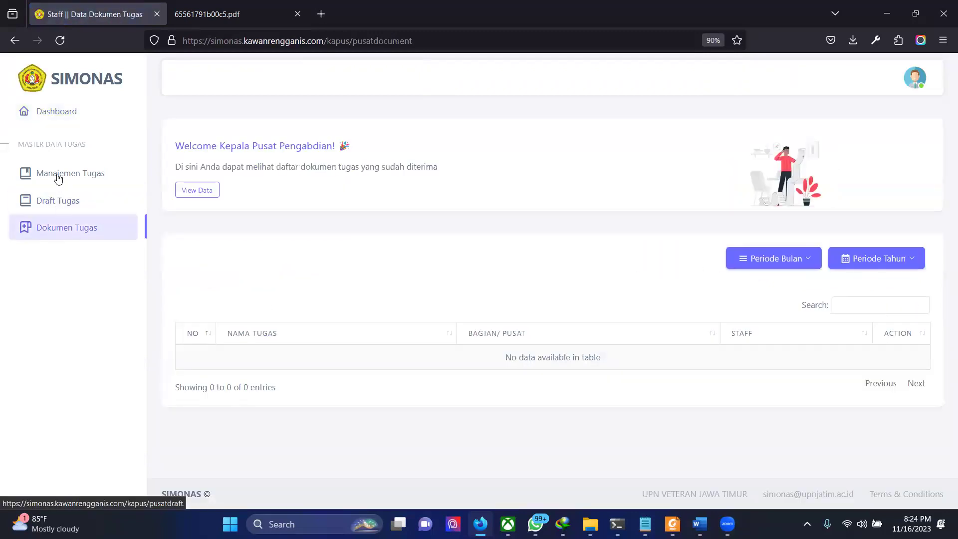
{"action": "left_click", "coordinate": [51, 183]}
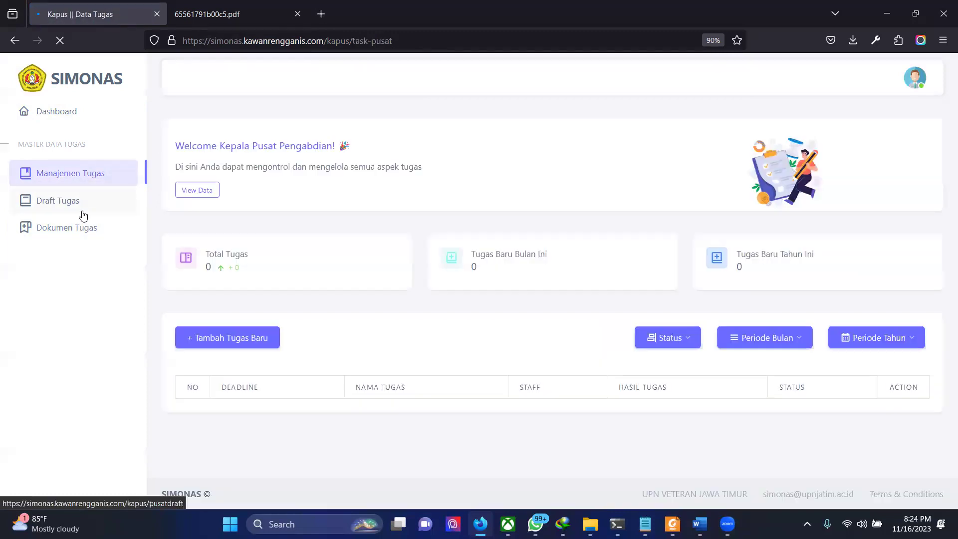
{"action": "left_click", "coordinate": [84, 213]}
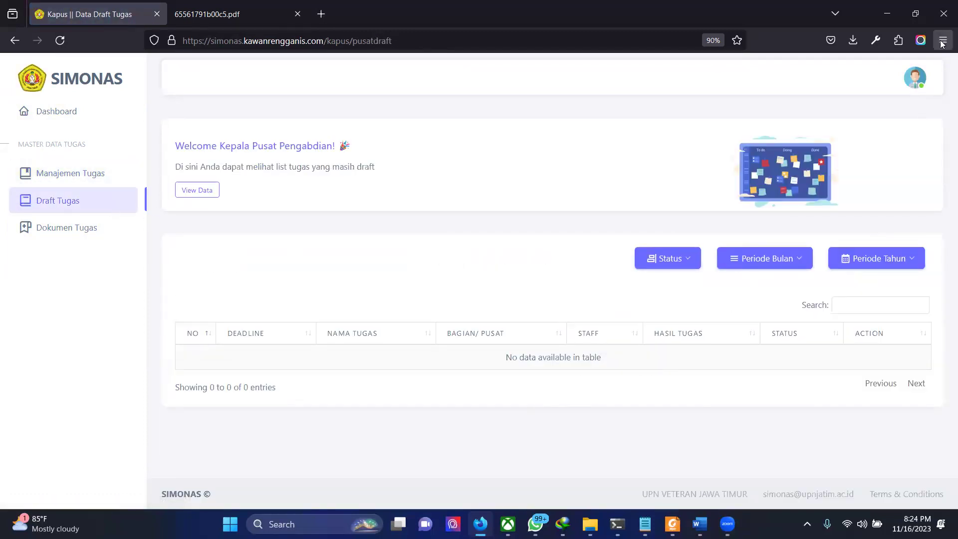
{"action": "left_click", "coordinate": [915, 77]}
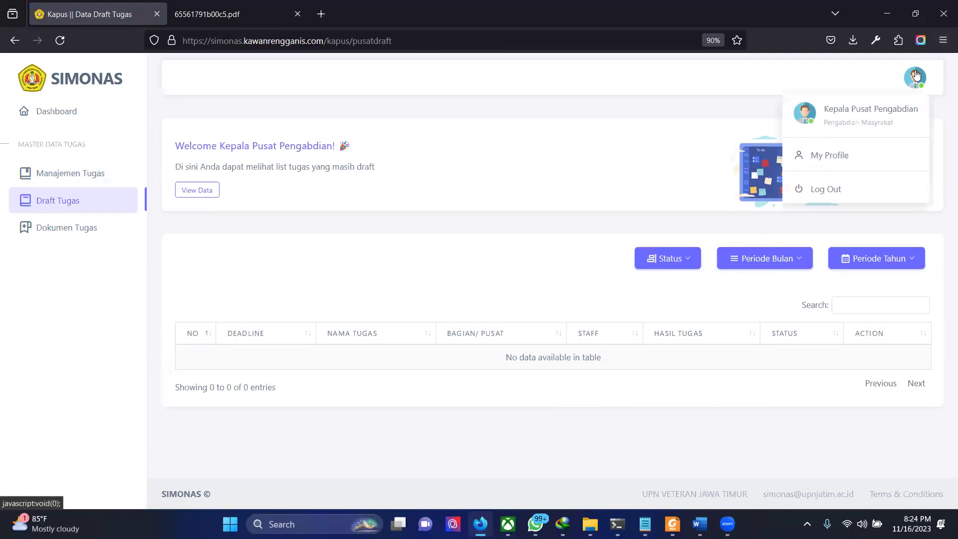
{"action": "left_click", "coordinate": [812, 190]}
Step: Sign in as admin using the saved email and password
{"action": "type", "text": "ad"}
{"action": "key", "text": "Down"}
{"action": "key", "text": "Return"}
{"action": "left_click", "coordinate": [404, 315]}
{"action": "type", "text": "p"}
{"action": "key", "text": "Return"}
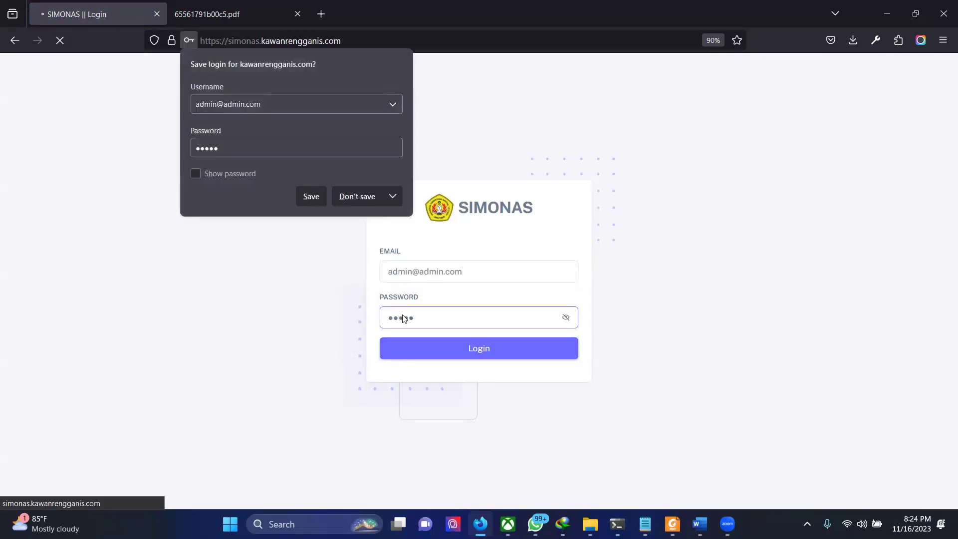
Step: As admin, check Dokumen Tugas, then find Tugas Pengabdian Masyarakat marked Diterima Bagian in Data Tugas
{"action": "left_click", "coordinate": [366, 194]}
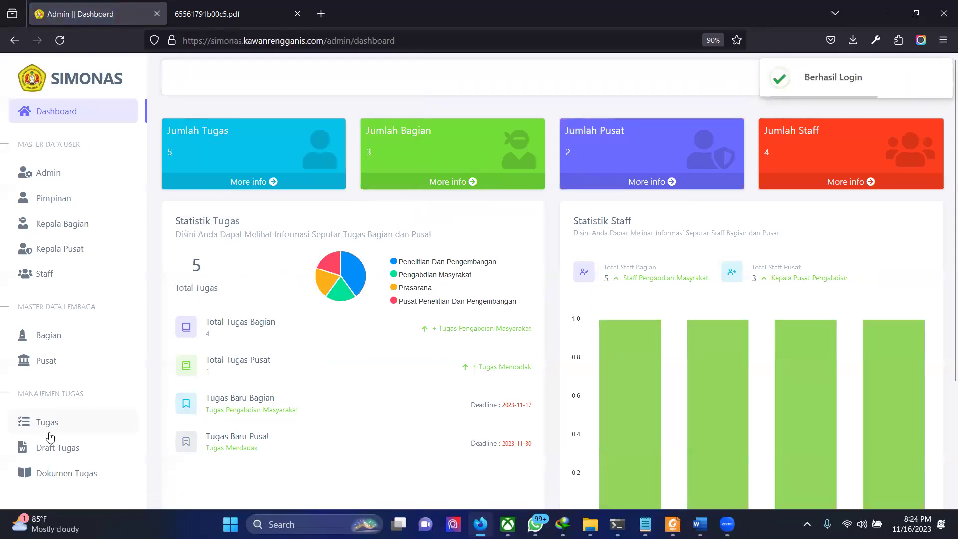
{"action": "left_click", "coordinate": [56, 475]}
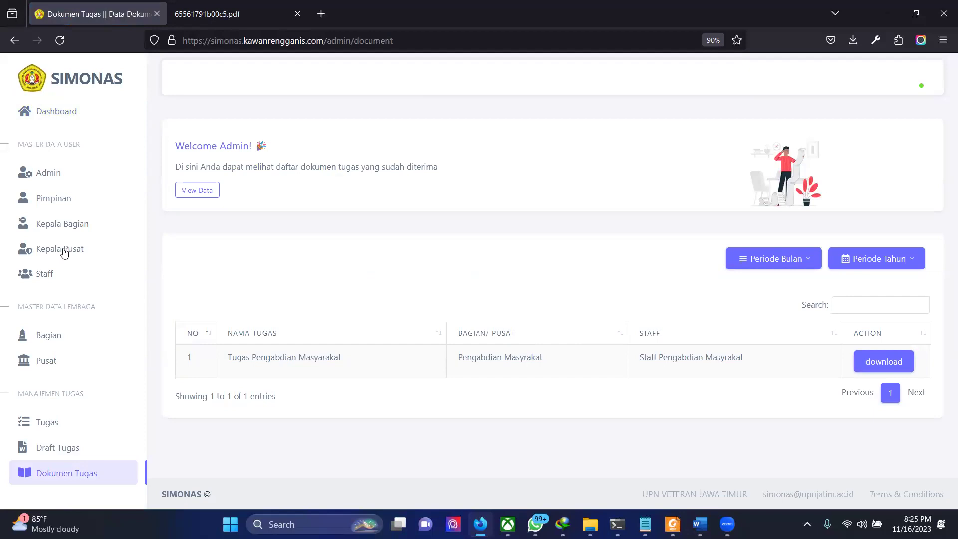
{"action": "left_click", "coordinate": [44, 426]}
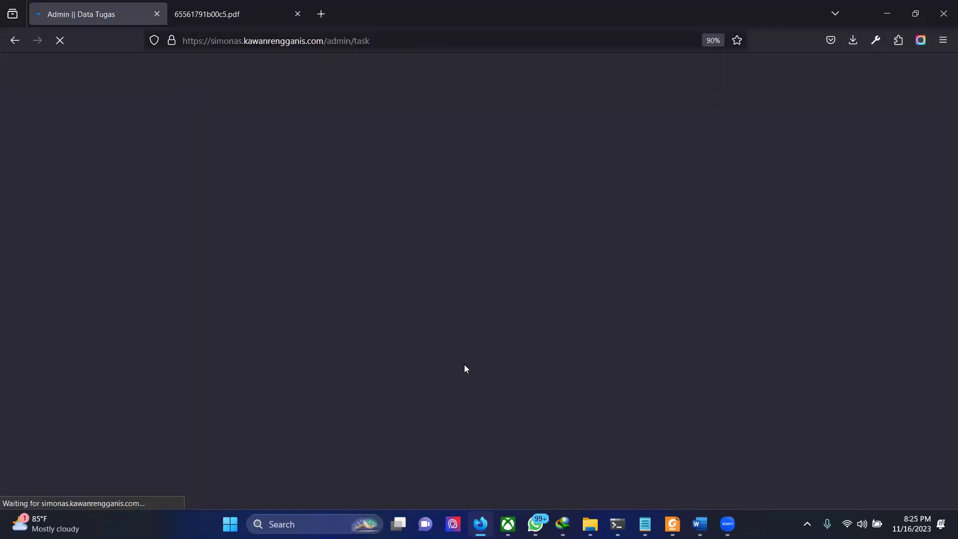
{"action": "scroll", "coordinate": [667, 305], "scroll_direction": "down", "scroll_amount": 2}
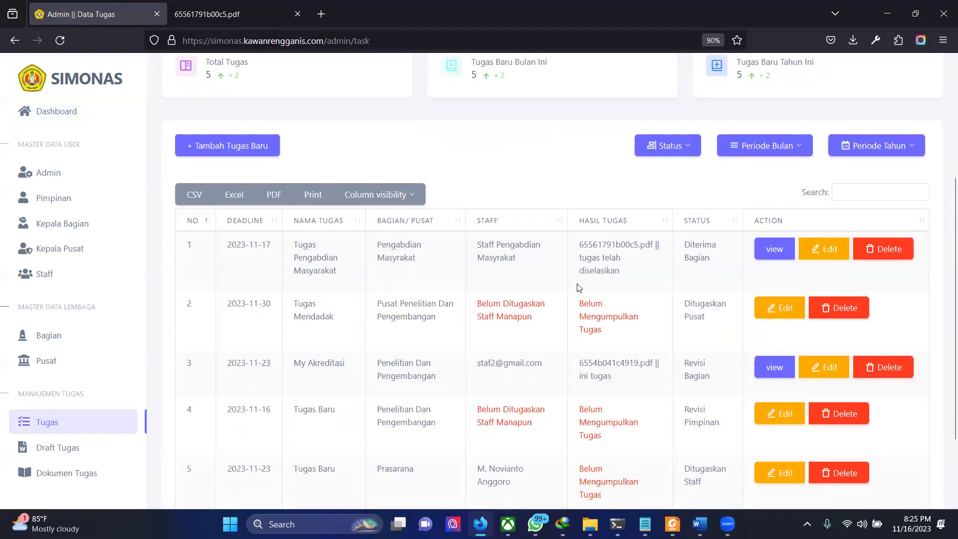
{"action": "scroll", "coordinate": [624, 305], "scroll_direction": "up", "scroll_amount": 3}
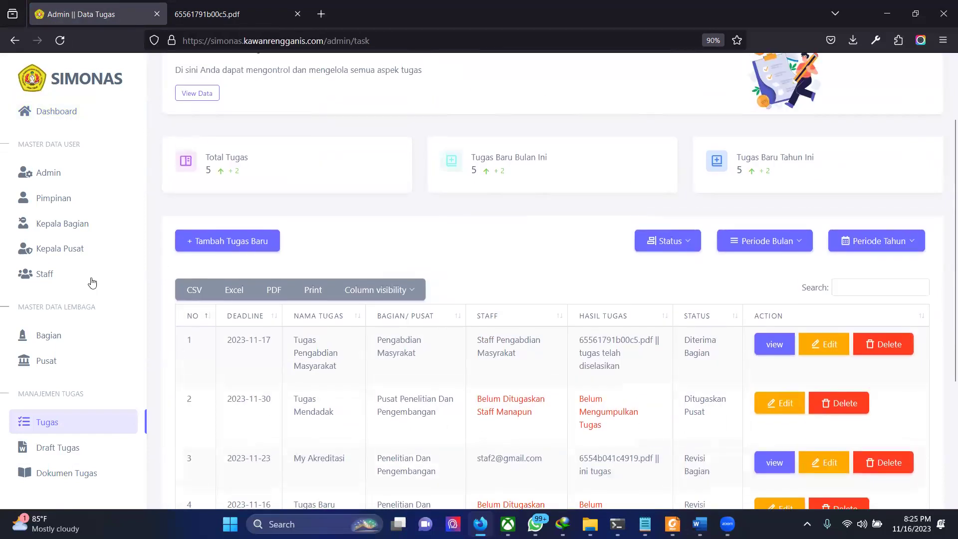
{"action": "scroll", "coordinate": [161, 224], "scroll_direction": "up", "scroll_amount": 3}
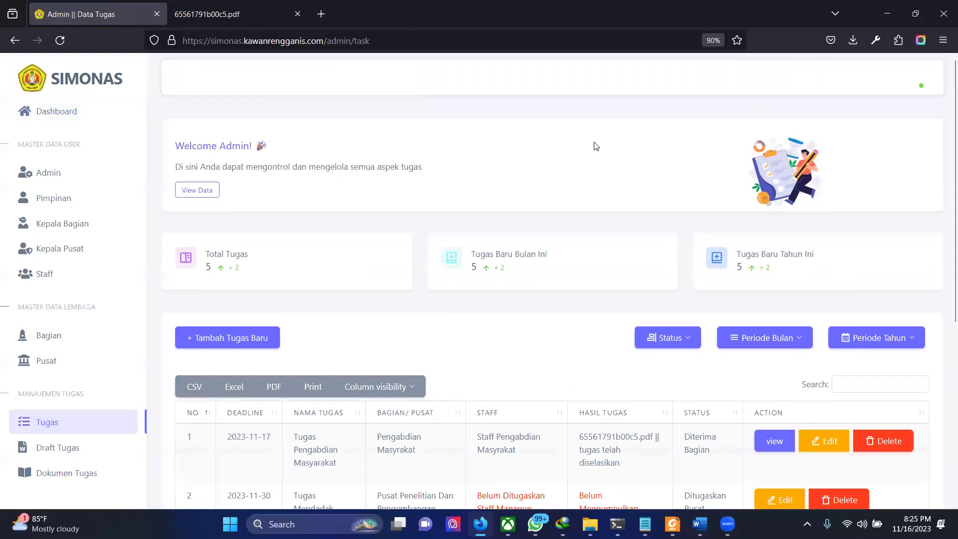